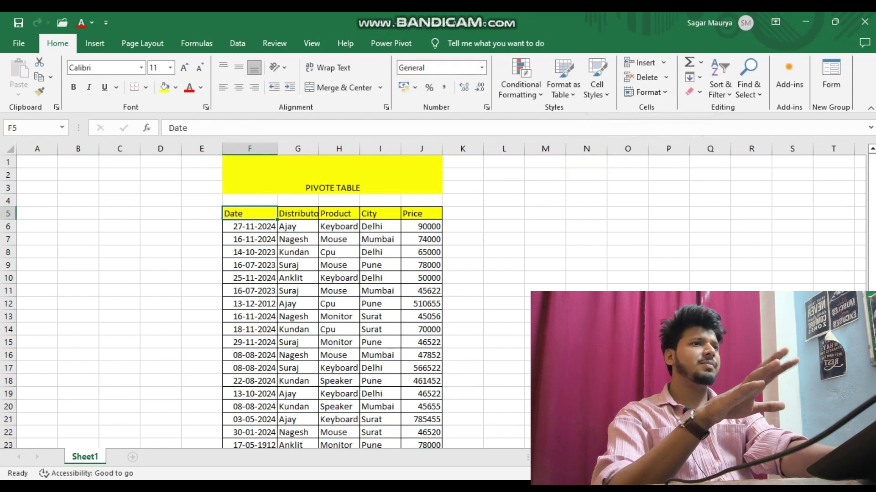
pyautogui.click(298, 213)
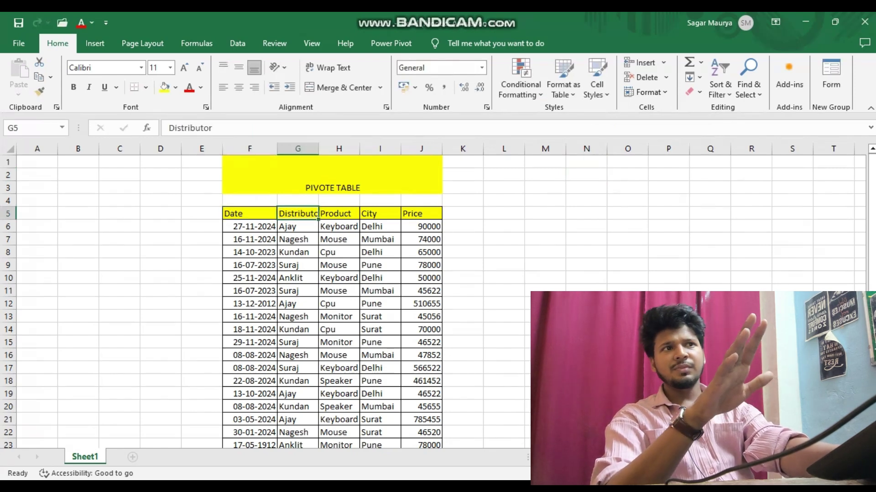
pyautogui.click(338, 226)
pyautogui.click(380, 227)
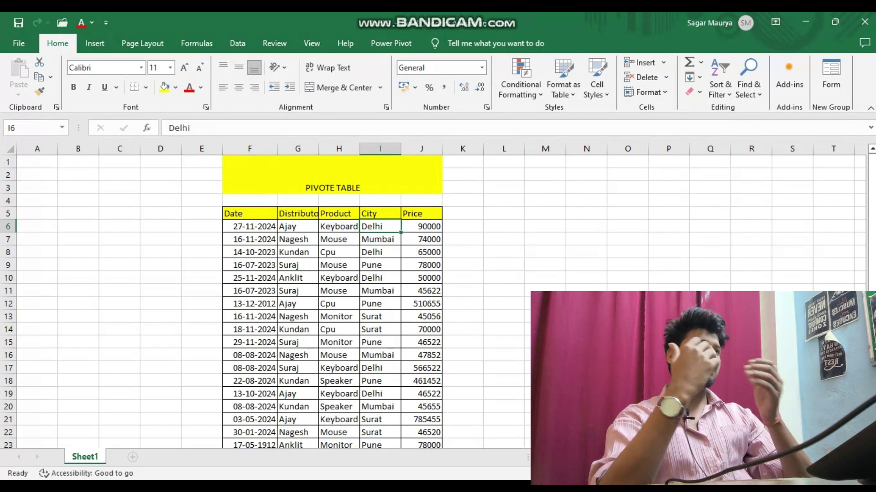
pyautogui.moveTo(249, 252); pyautogui.dragTo(249, 291)
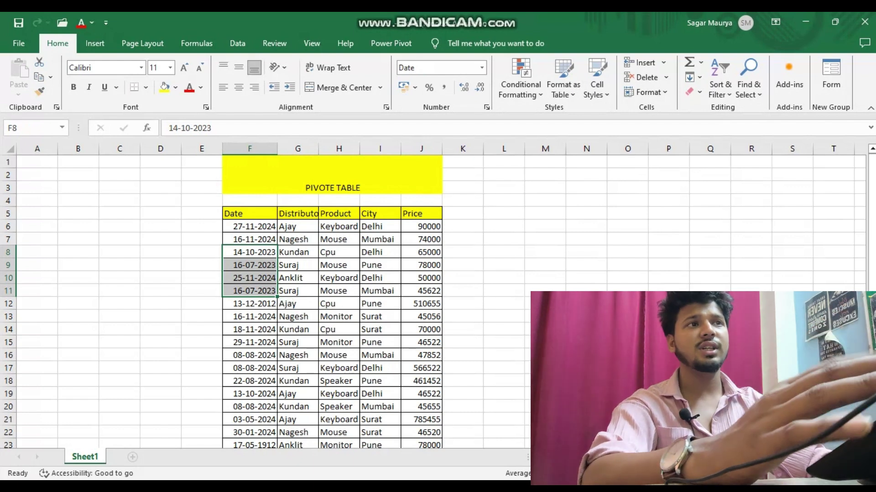
# - Widen the Distributor column of the source data so that its header fits
pyautogui.moveTo(318, 149); pyautogui.dragTo(328, 148)
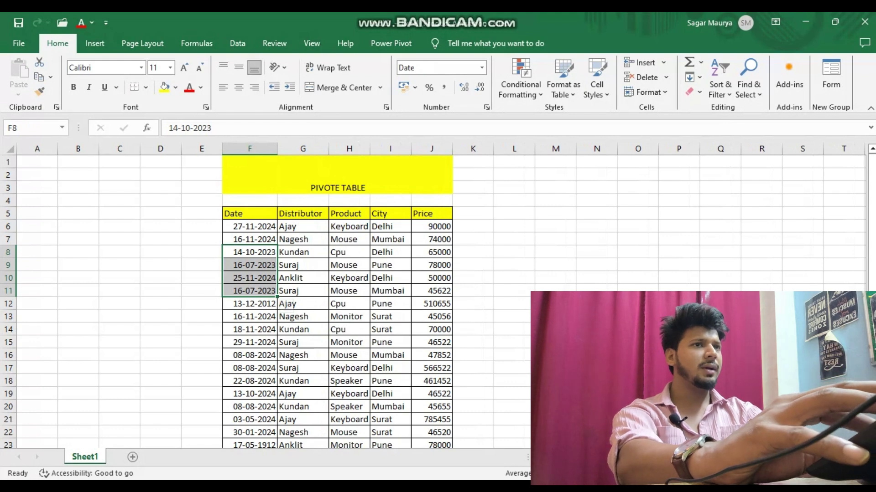
pyautogui.moveTo(329, 149); pyautogui.dragTo(339, 148)
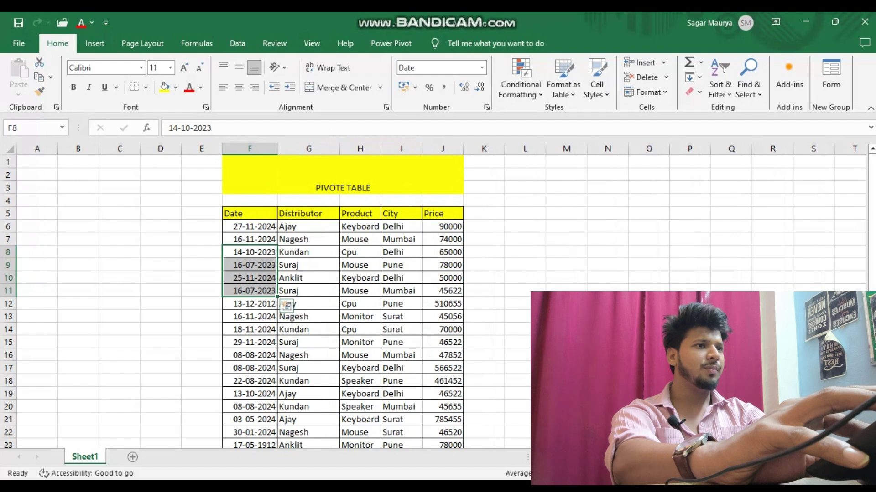
# - Create a PivotTable from the data range F5:J23 on Sheet1, placed on a new worksheet
pyautogui.click(249, 213)
pyautogui.moveTo(250, 214); pyautogui.dragTo(451, 420)
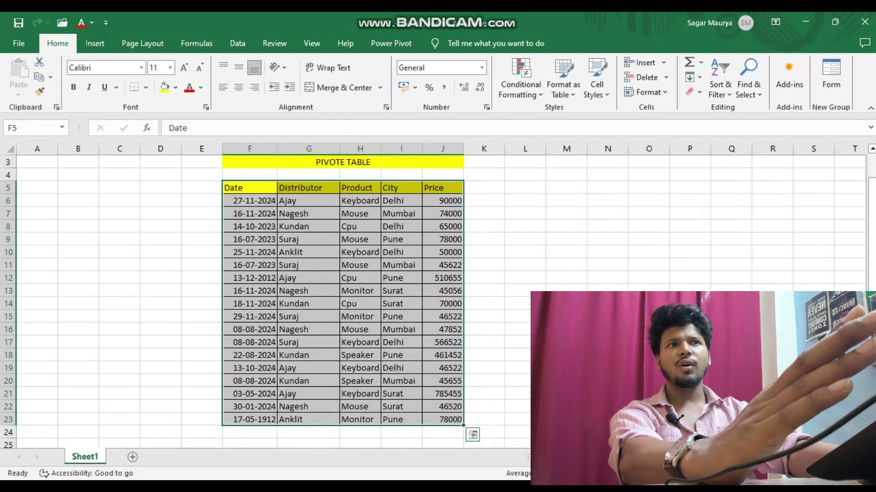
pyautogui.click(94, 44)
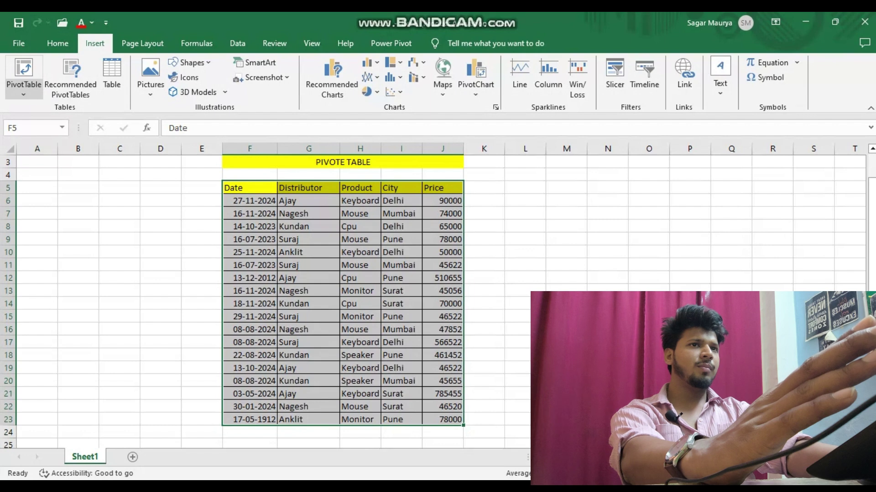
pyautogui.click(24, 89)
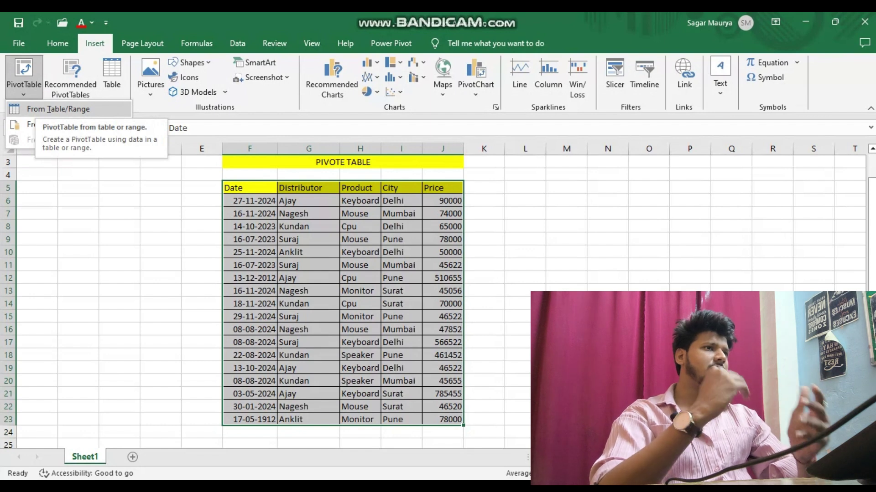
pyautogui.click(58, 109)
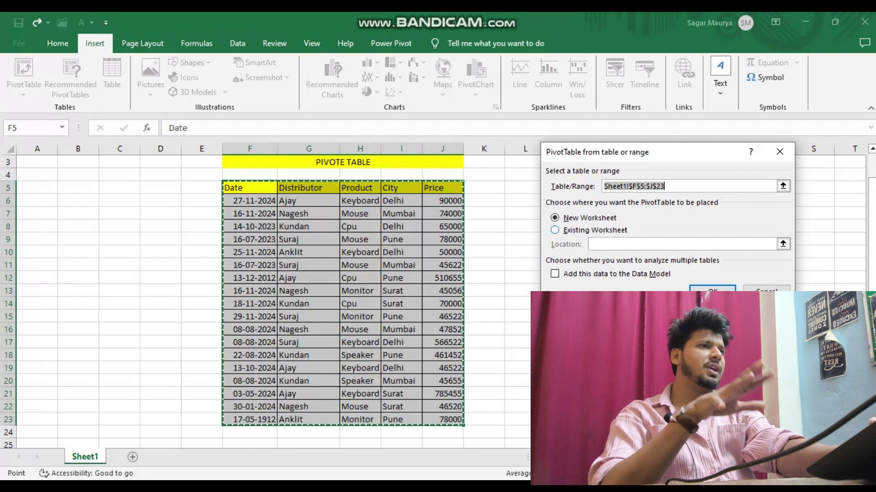
pyautogui.click(555, 231)
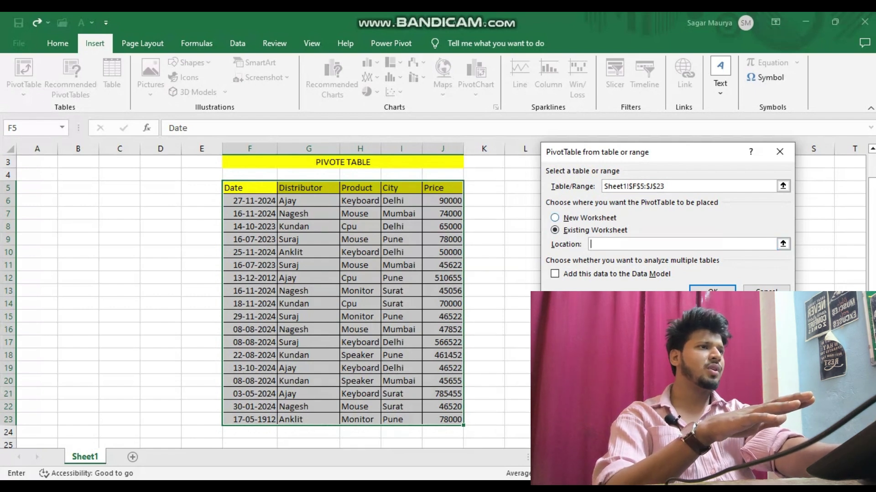
pyautogui.click(555, 218)
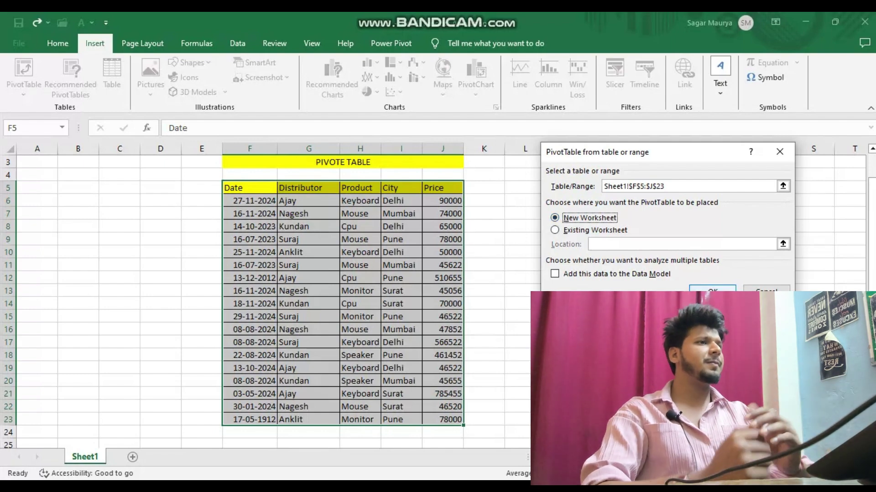
pyautogui.click(713, 292)
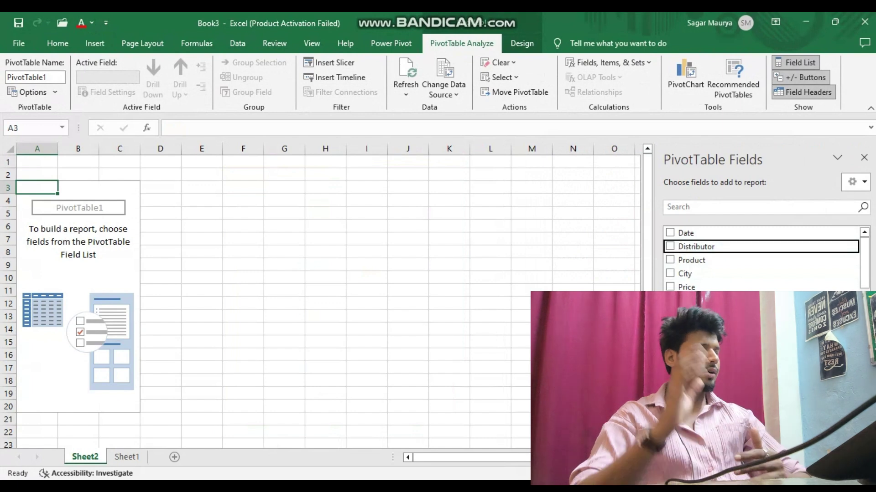
# - Lay out the PivotTable with Distributor as rows, Product as columns, City as filter and summed Price as values, and close the field list
pyautogui.moveTo(696, 246); pyautogui.dragTo(711, 410)
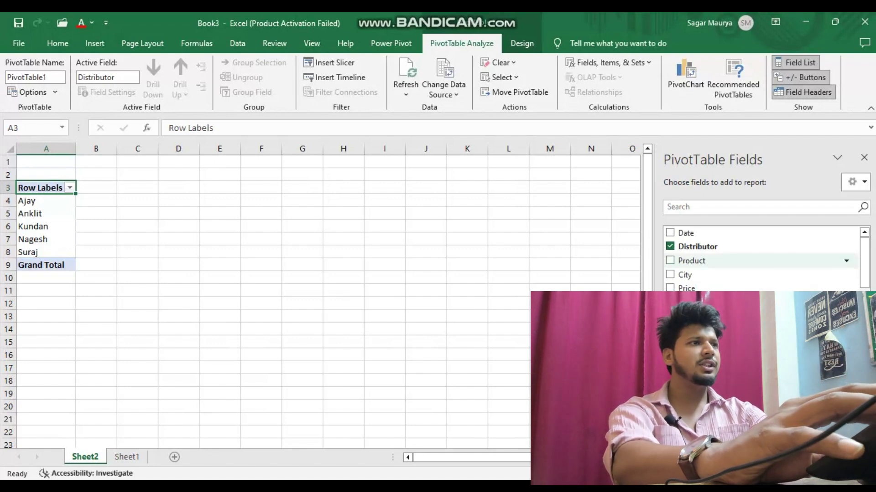
pyautogui.click(669, 260)
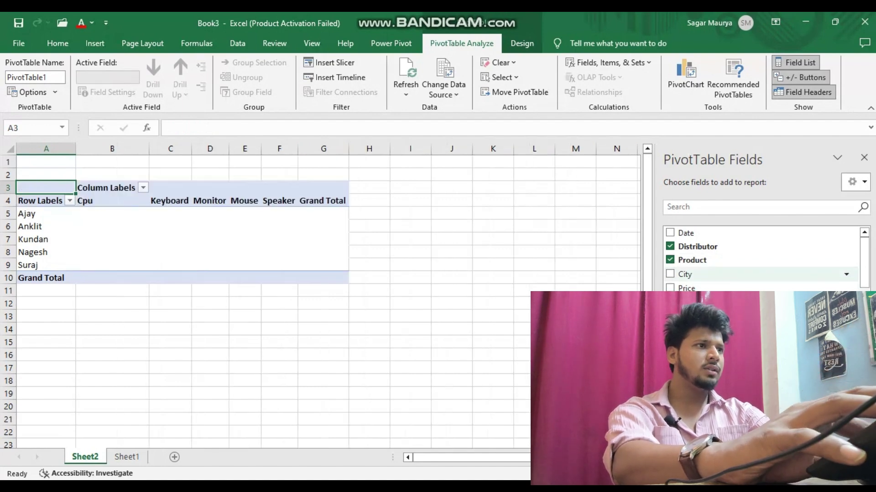
pyautogui.click(685, 274)
pyautogui.moveTo(685, 274); pyautogui.dragTo(712, 360)
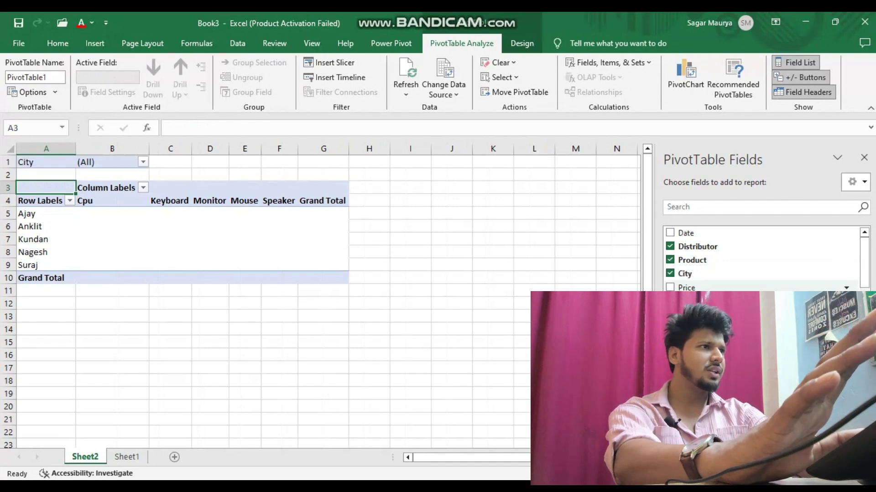
pyautogui.moveTo(686, 287); pyautogui.dragTo(816, 424)
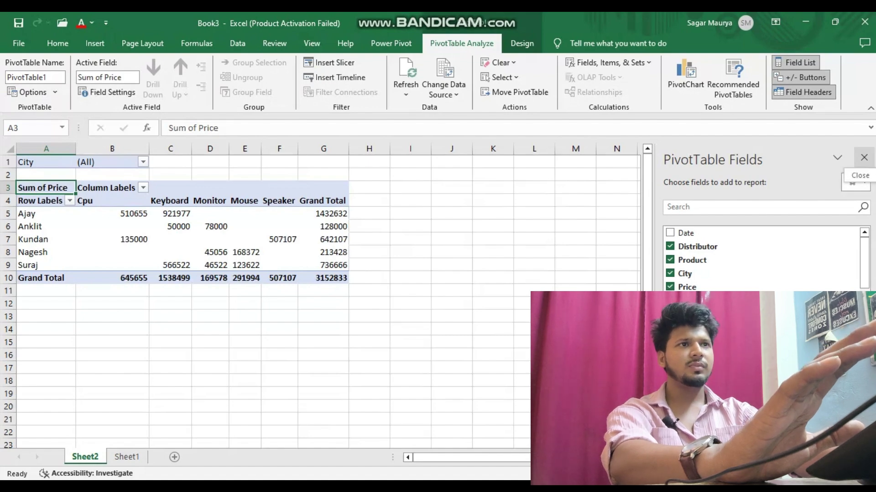
pyautogui.click(863, 158)
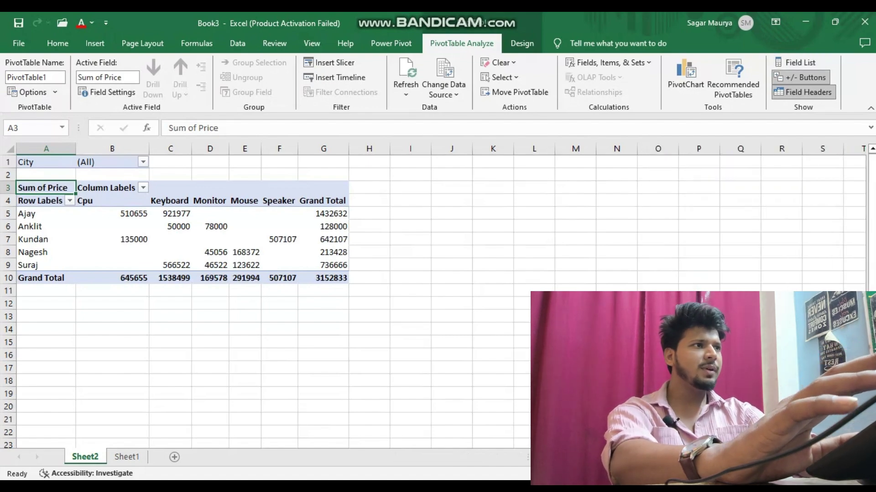
# - Examine the distributor rows of the PivotTable, comparing their price sums per product and their grand totals
pyautogui.scroll(3, 265, 296)
pyautogui.scroll(2, 264, 296)
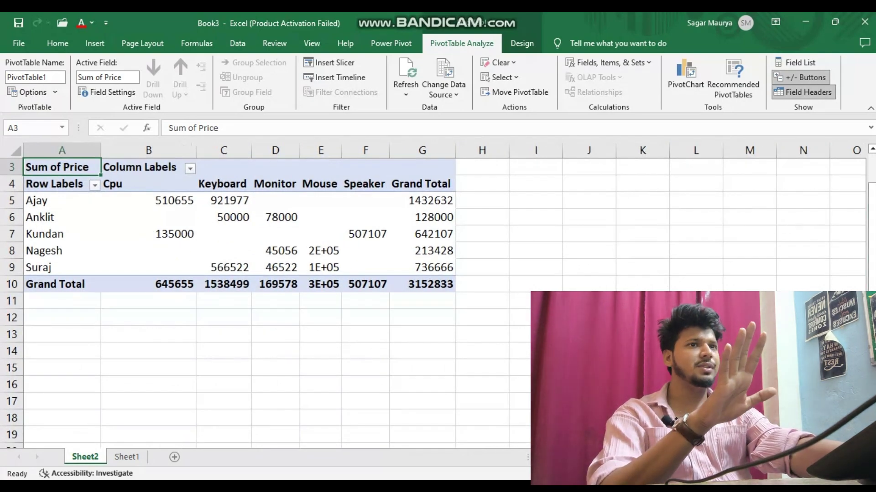
pyautogui.scroll(1, 264, 296)
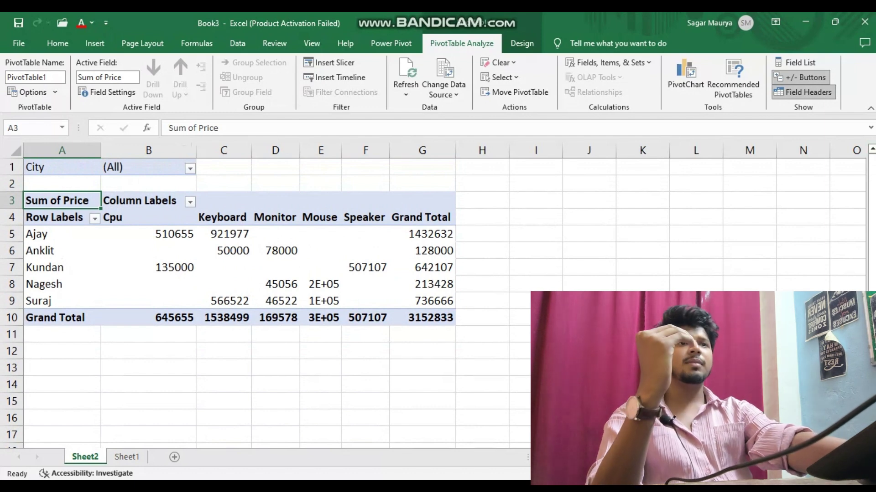
pyautogui.click(62, 235)
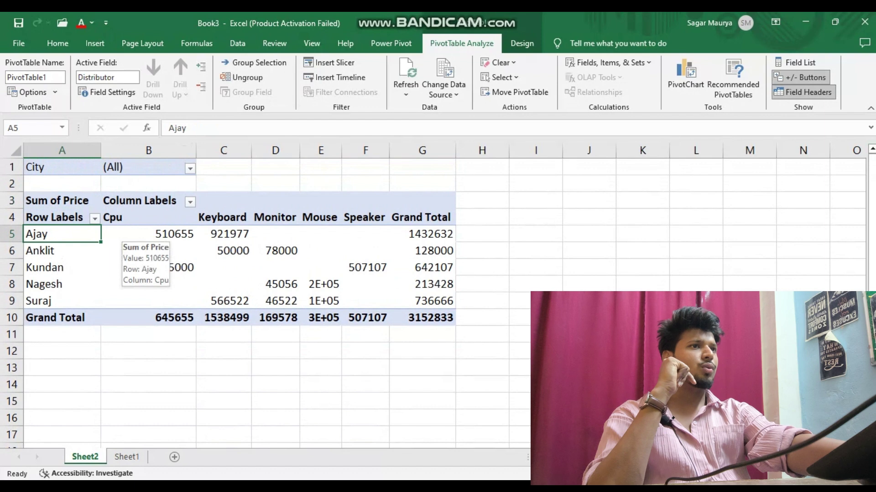
pyautogui.click(123, 234)
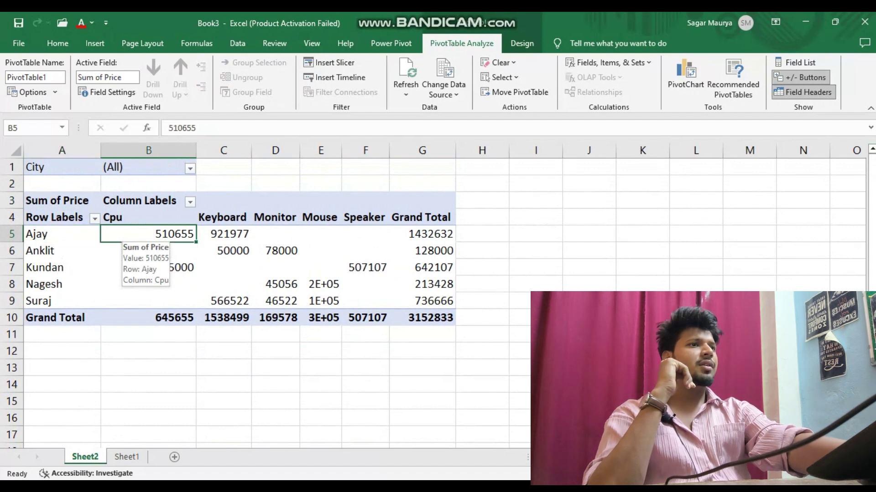
pyautogui.click(211, 234)
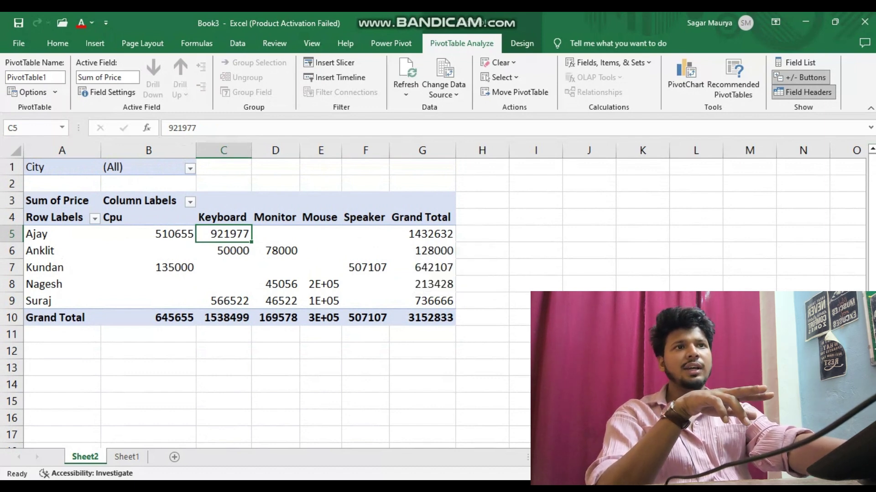
pyautogui.click(482, 251)
pyautogui.click(431, 234)
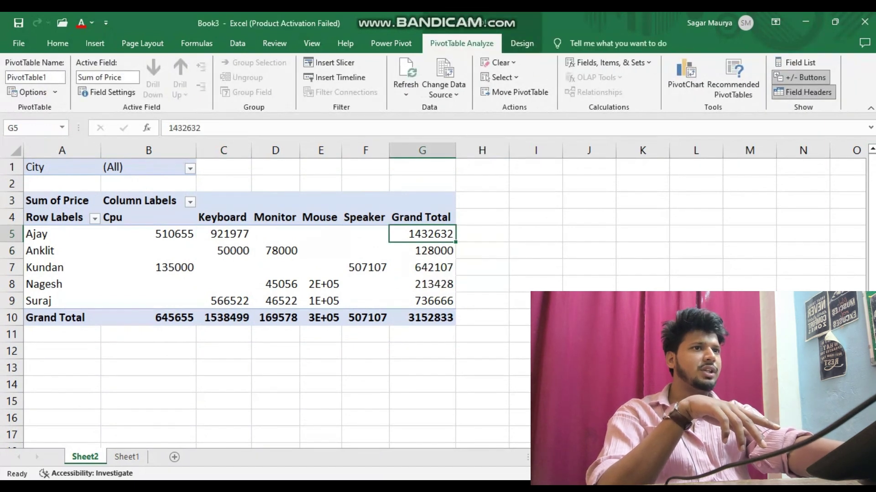
pyautogui.click(50, 245)
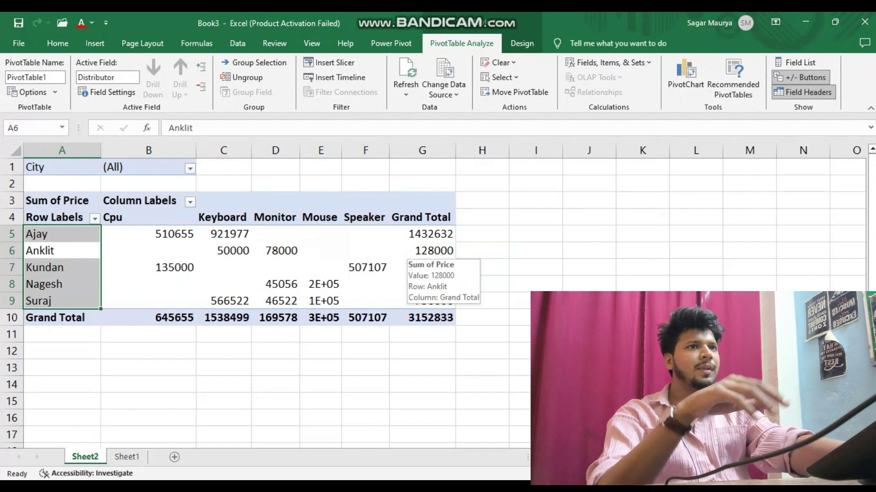
pyautogui.click(482, 251)
pyautogui.click(26, 268)
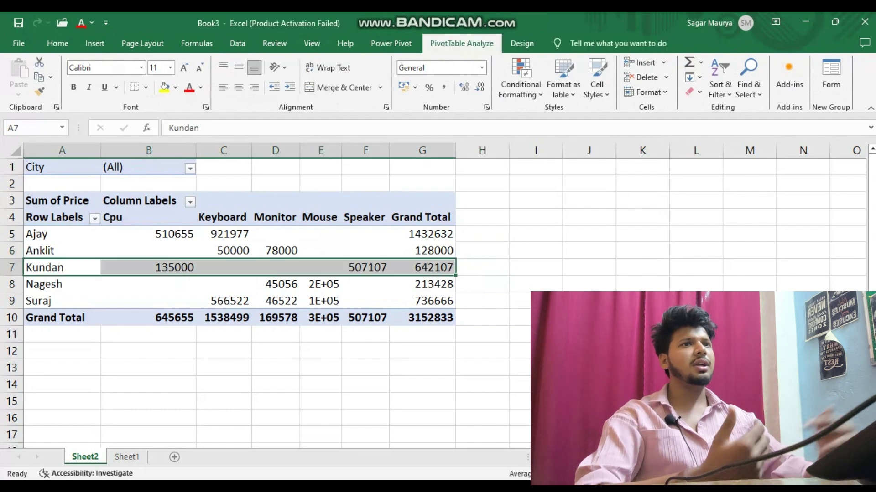
pyautogui.click(535, 284)
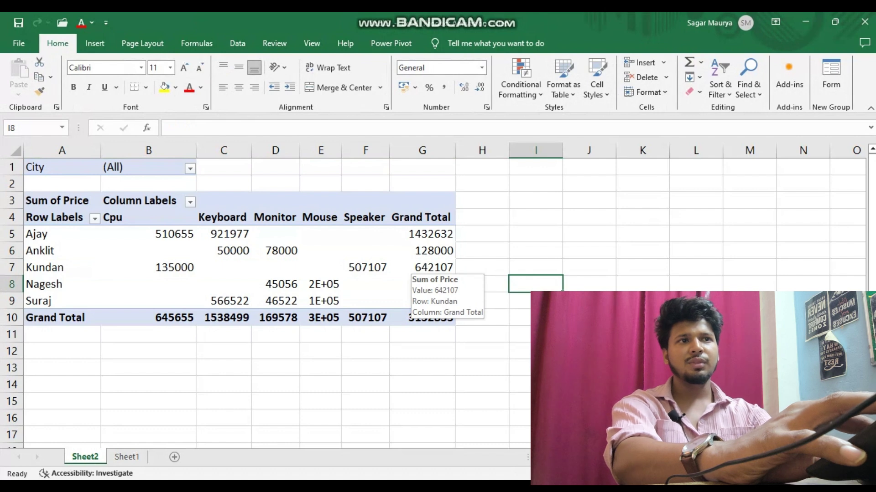
# - Examine the Cpu column of the PivotTable and the grand totals of the Cpu, Keyboard and Monitor products
pyautogui.click(163, 217)
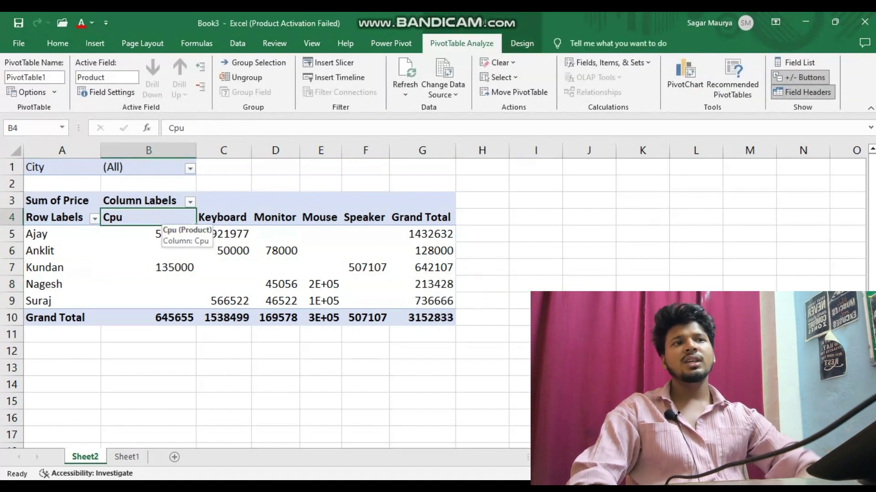
pyautogui.hotkey('shift', 'Down')
pyautogui.hotkey('shift', 'Down')
pyautogui.hotkey('shift', 'Down')
pyautogui.hotkey('shift', 'Down')
pyautogui.hotkey('shift', 'Down')
pyautogui.hotkey('shift', 'Down')
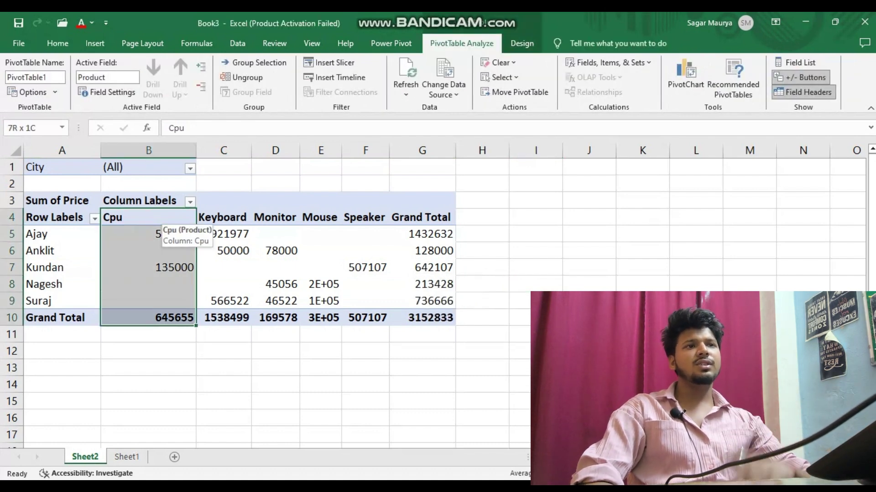
pyautogui.click(164, 318)
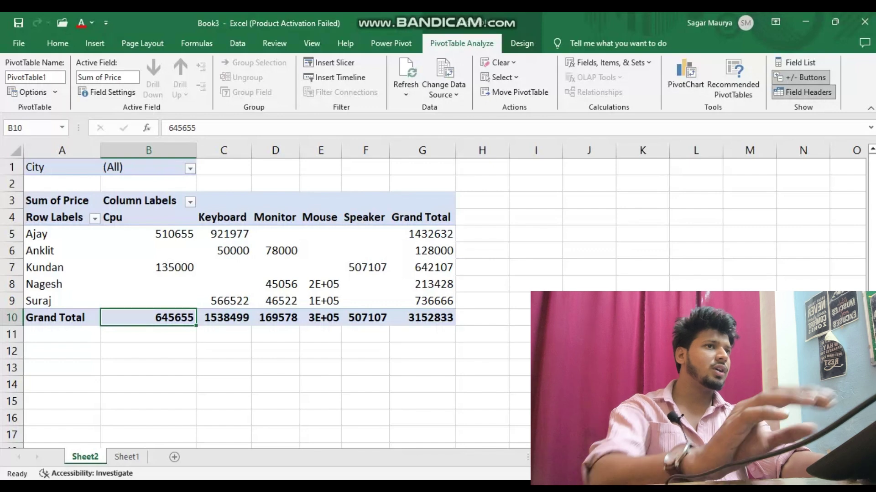
pyautogui.click(224, 318)
pyautogui.click(275, 318)
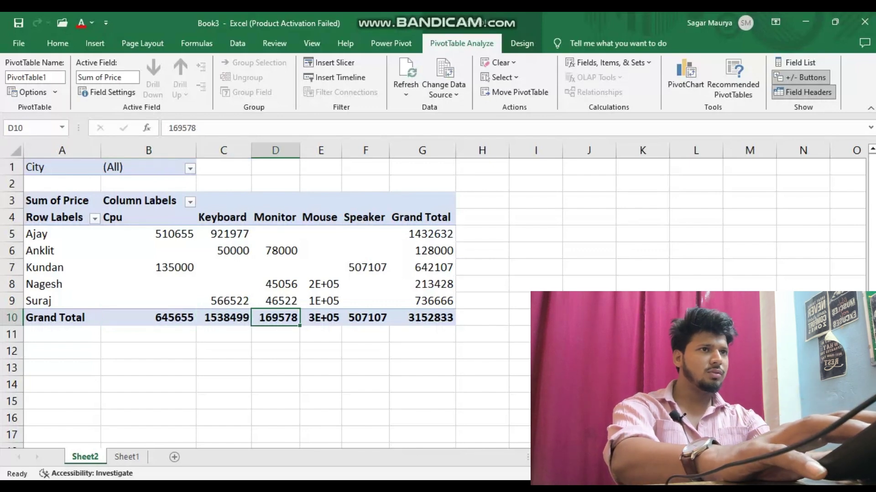
# - Widen the Mouse column of the PivotTable so that its price sums display in full
pyautogui.click(321, 318)
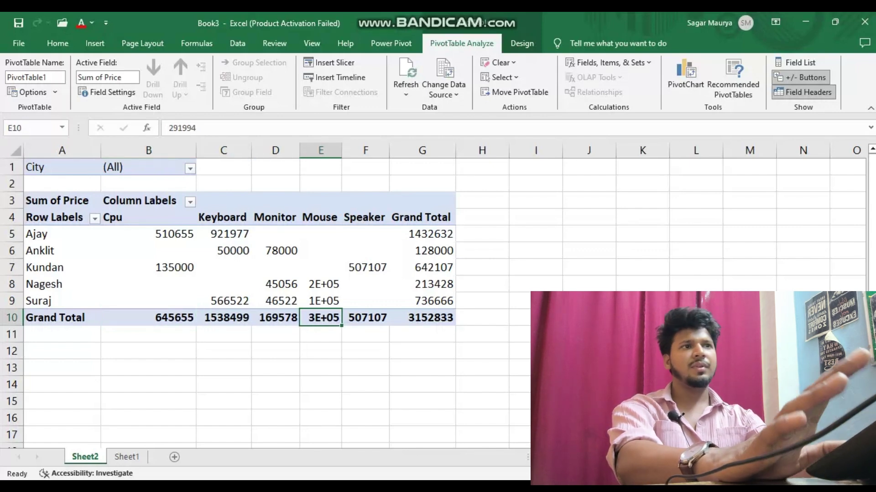
pyautogui.moveTo(341, 150); pyautogui.dragTo(370, 151)
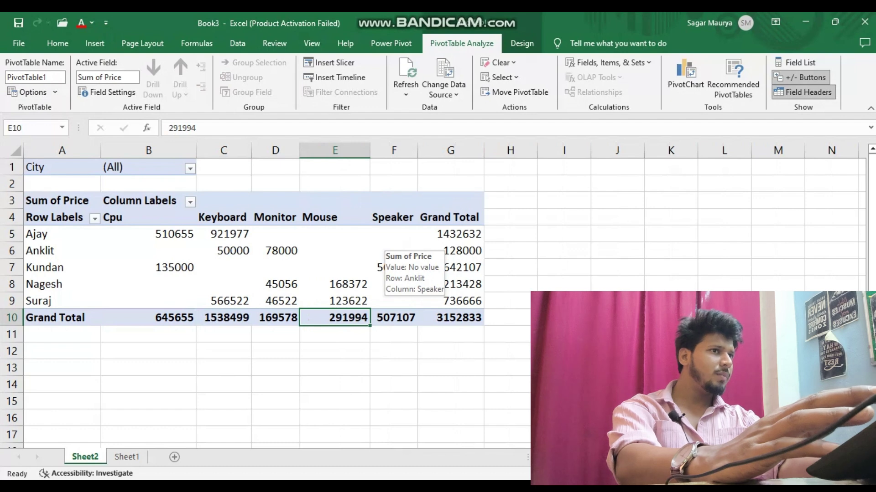
# - Check the grand total of the Speaker product and the grand total of the first distributor
pyautogui.click(394, 318)
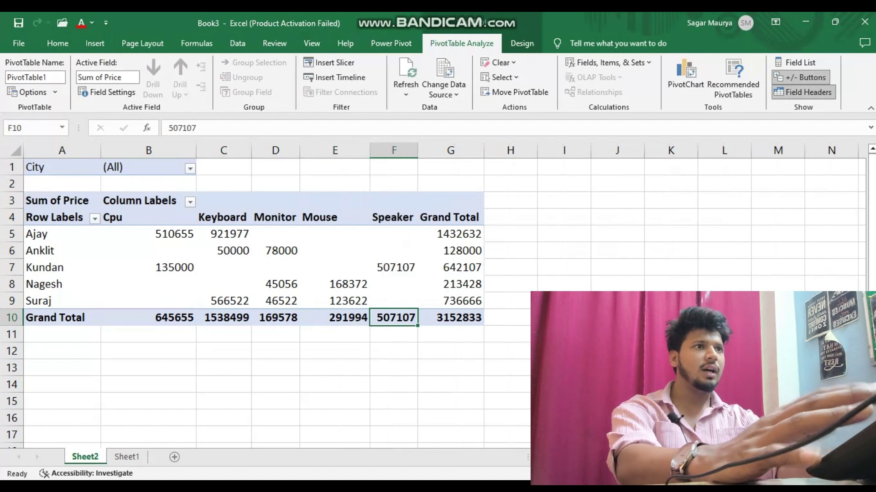
pyautogui.click(62, 251)
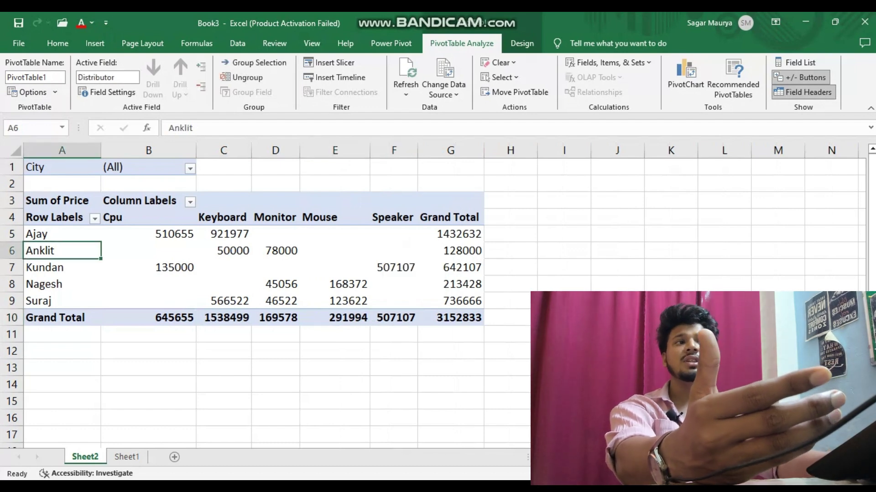
pyautogui.click(450, 234)
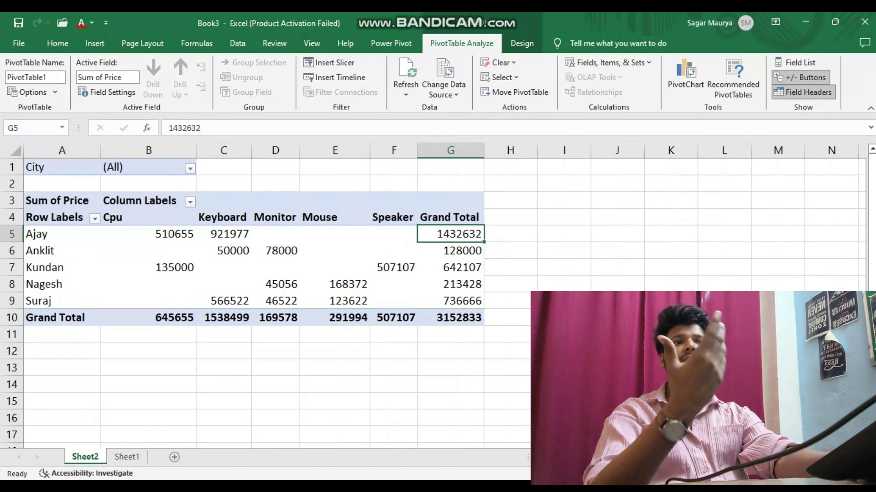
# - Check the grand totals of the second to fifth distributors and the overall grand total of the PivotTable
pyautogui.click(451, 248)
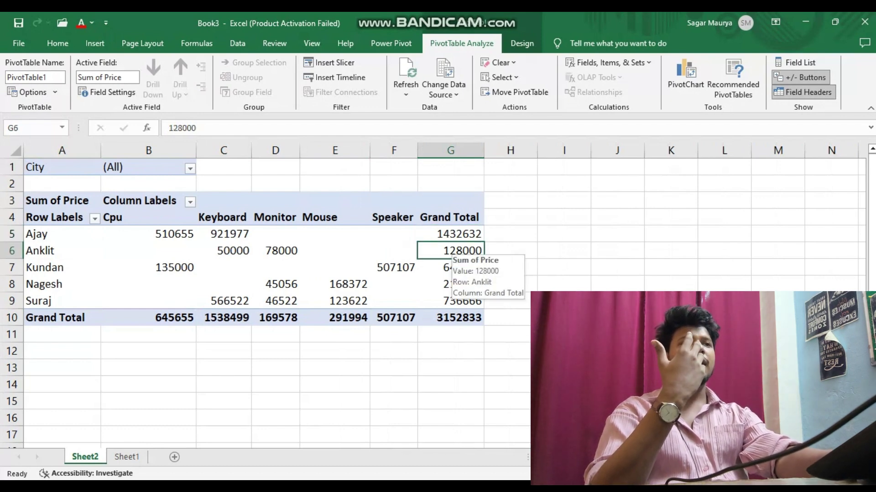
pyautogui.click(437, 268)
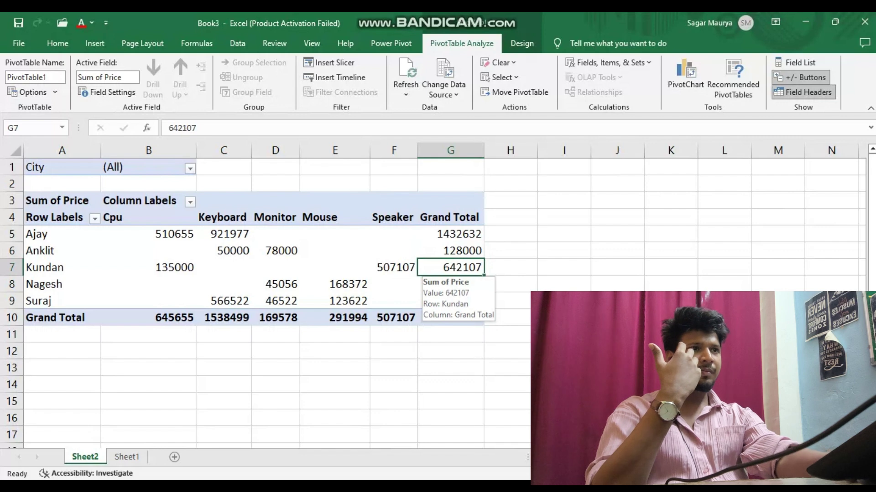
pyautogui.click(564, 318)
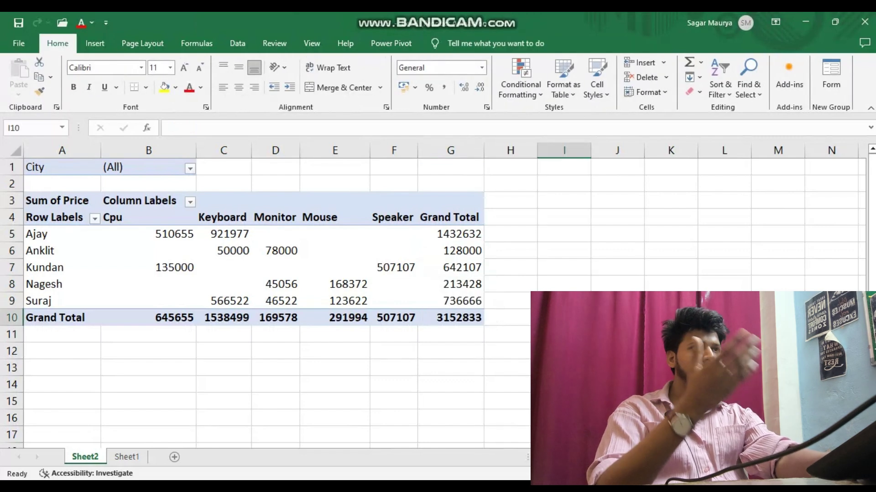
pyautogui.click(451, 284)
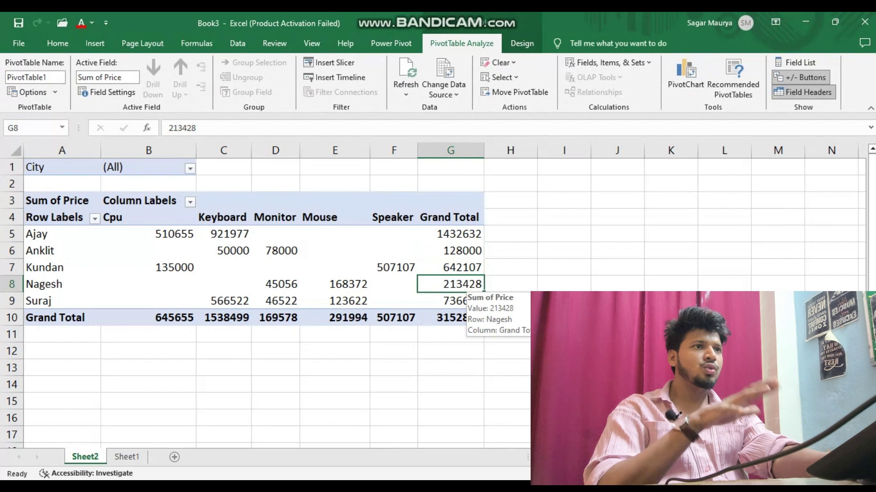
pyautogui.click(452, 299)
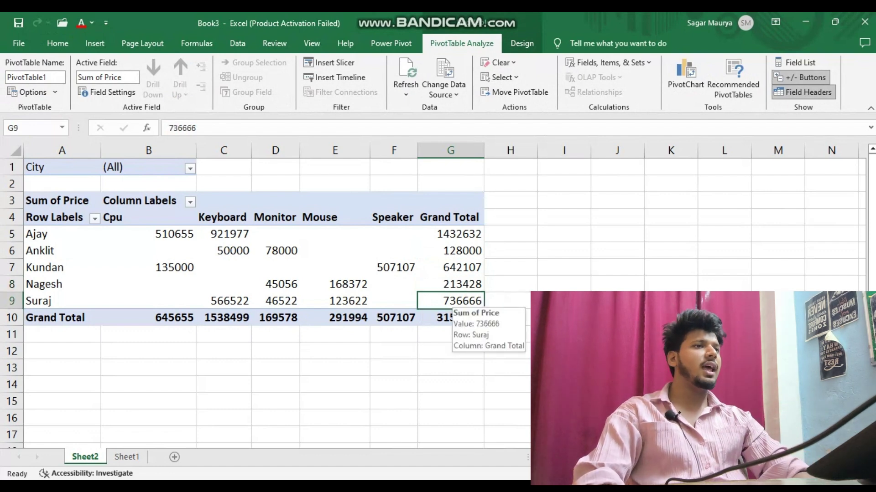
pyautogui.click(564, 301)
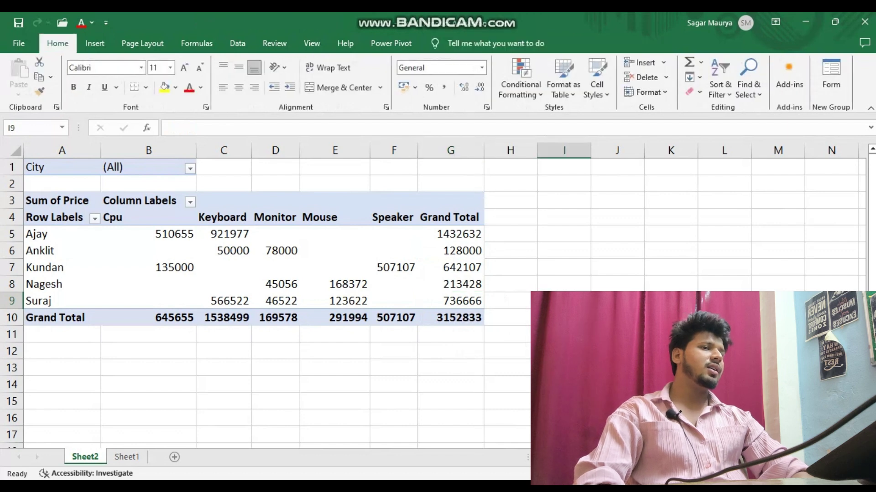
pyautogui.click(451, 318)
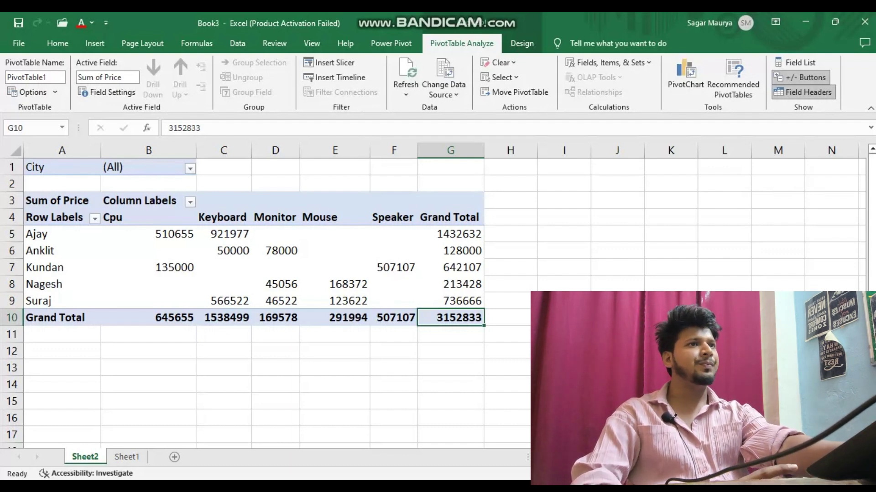
# - Filter the PivotTable by the city Delhi using its City report filter
pyautogui.click(275, 251)
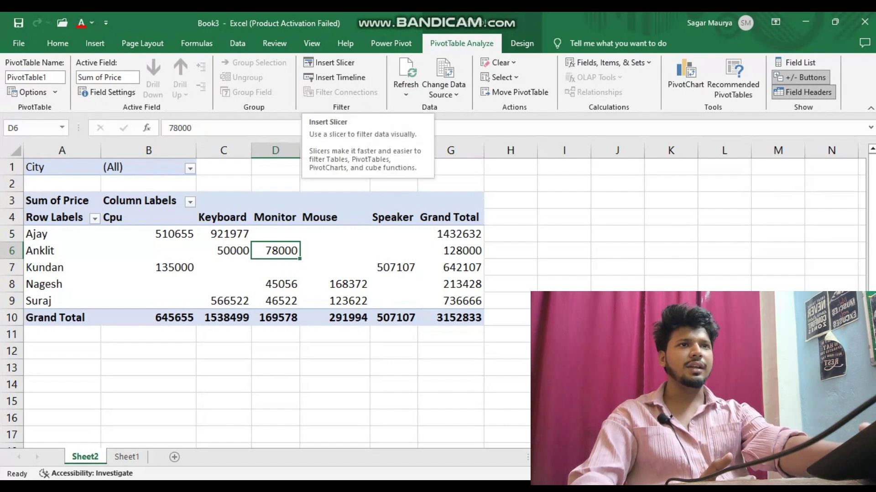
pyautogui.click(190, 169)
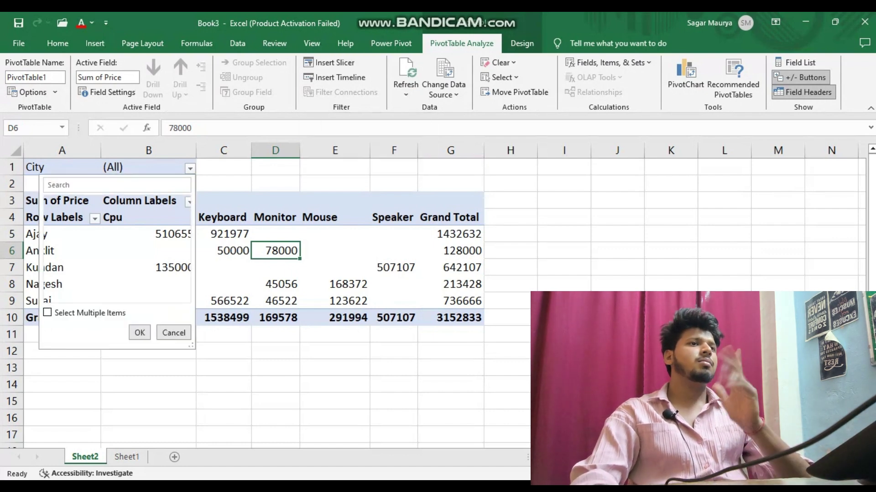
pyautogui.click(68, 212)
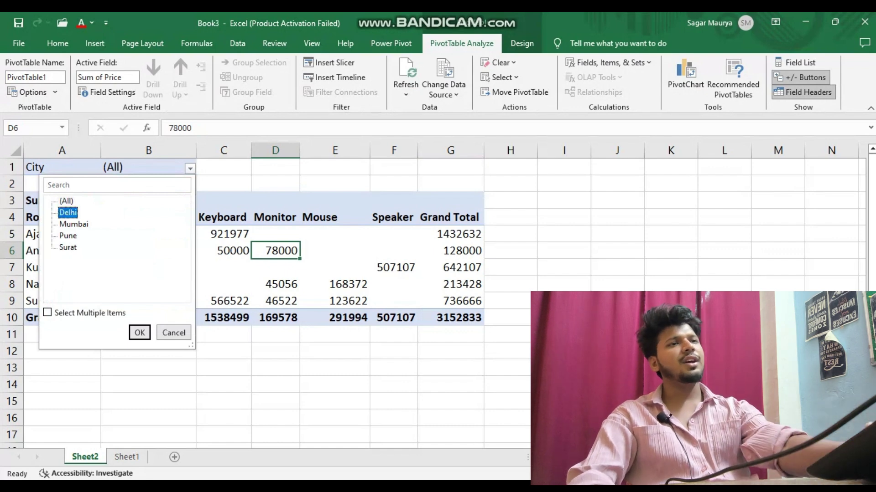
pyautogui.click(140, 333)
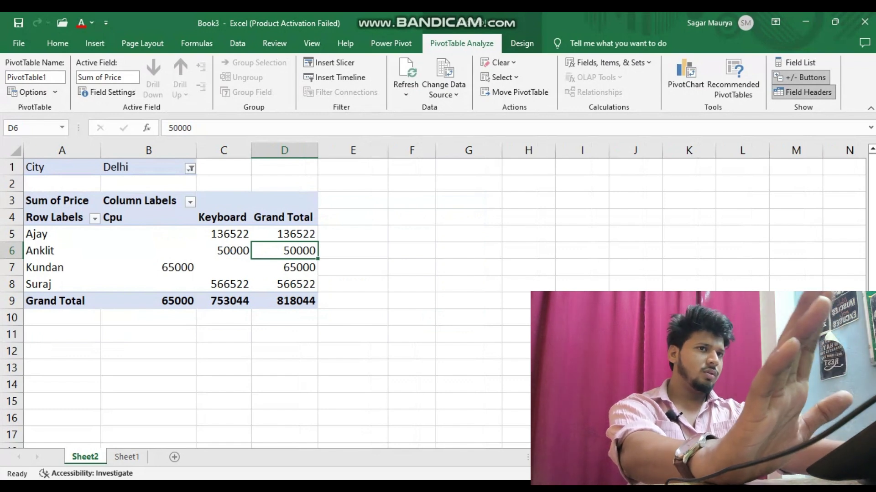
# - Switch the City report filter to Mumbai, and then restore it to all cities
pyautogui.click(190, 169)
pyautogui.click(73, 225)
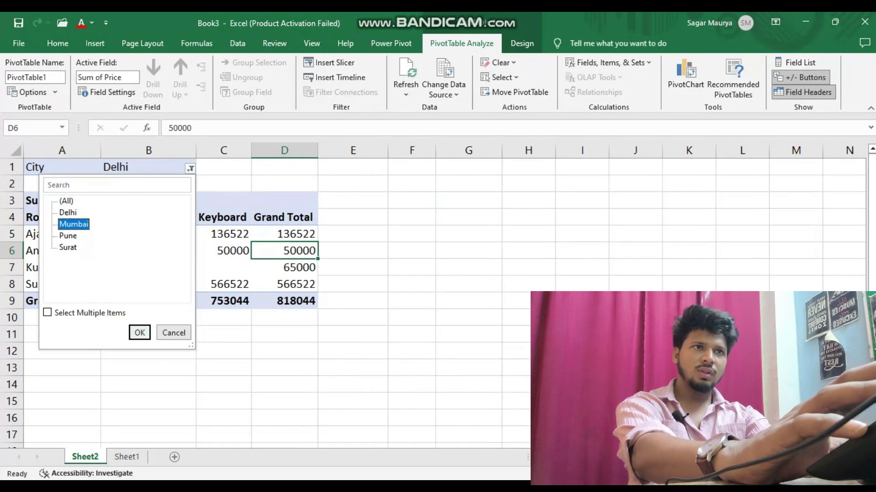
pyautogui.click(140, 333)
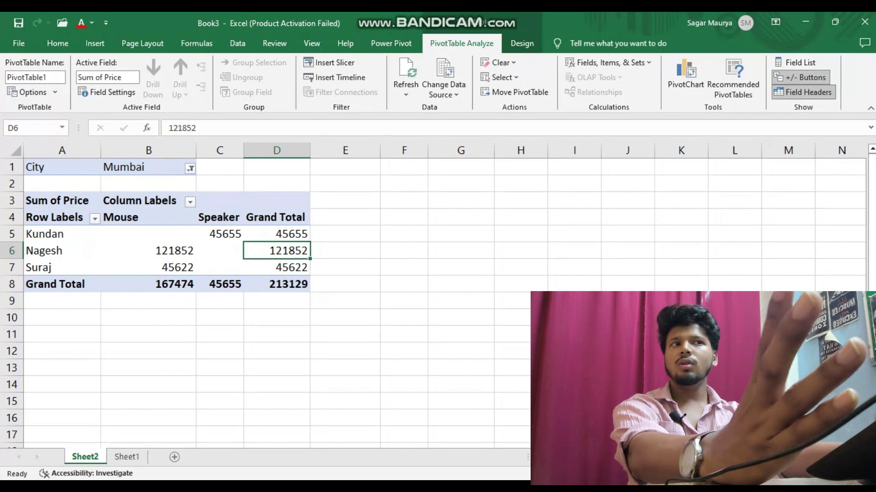
pyautogui.click(190, 169)
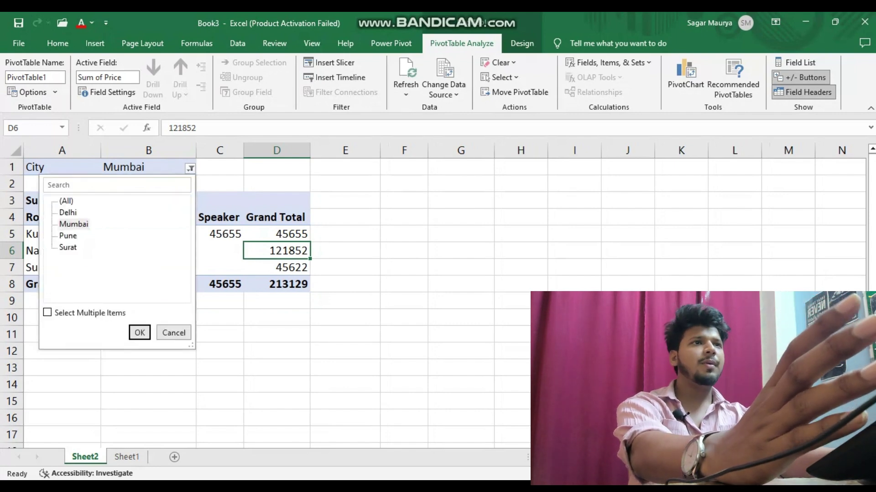
pyautogui.press('Return')
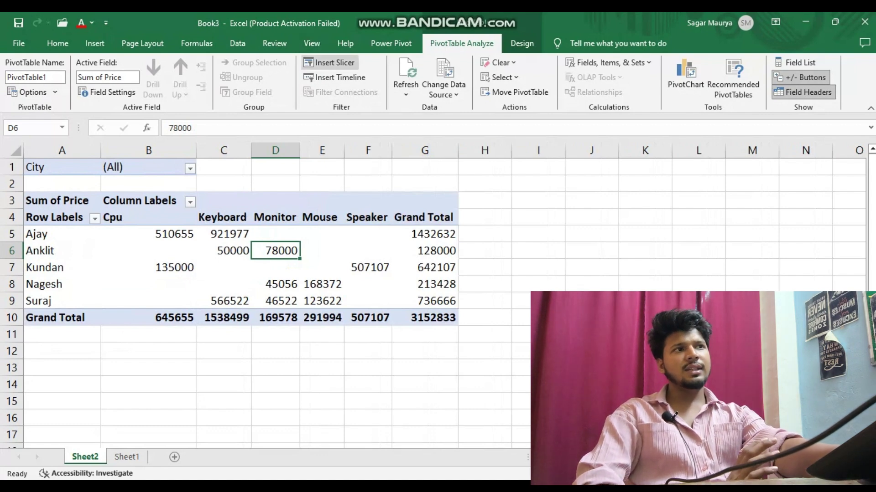
# - Insert slicers for the Distributor, Product and City fields of the PivotTable
pyautogui.click(329, 63)
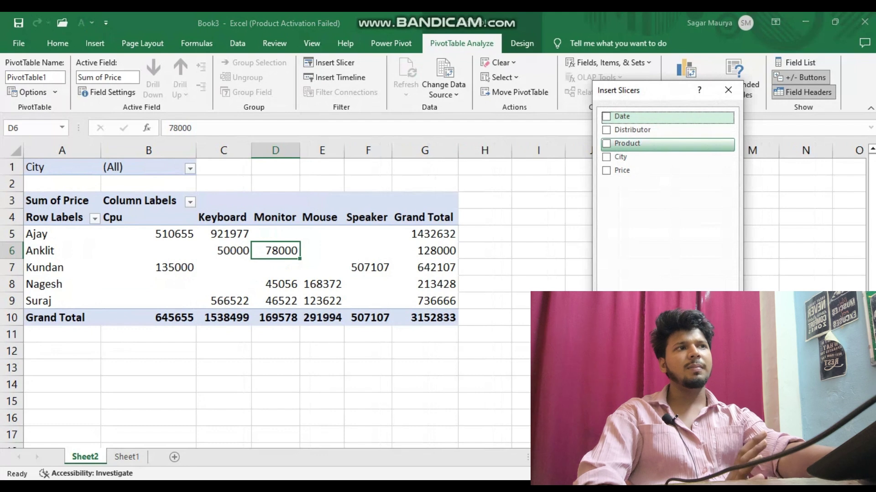
pyautogui.click(632, 130)
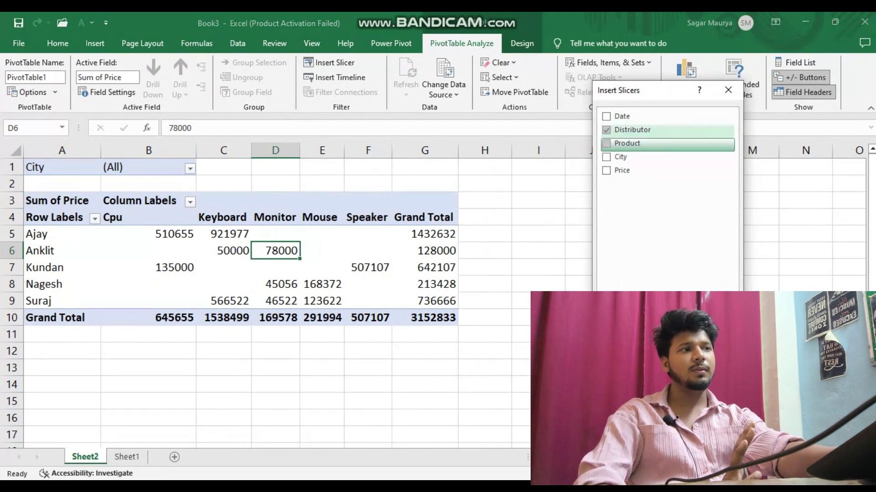
pyautogui.click(627, 143)
pyautogui.click(620, 157)
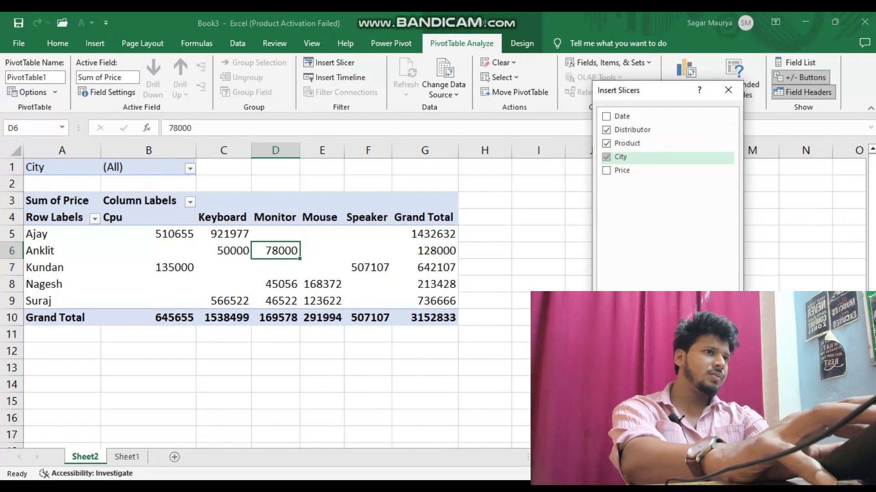
pyautogui.press('Return')
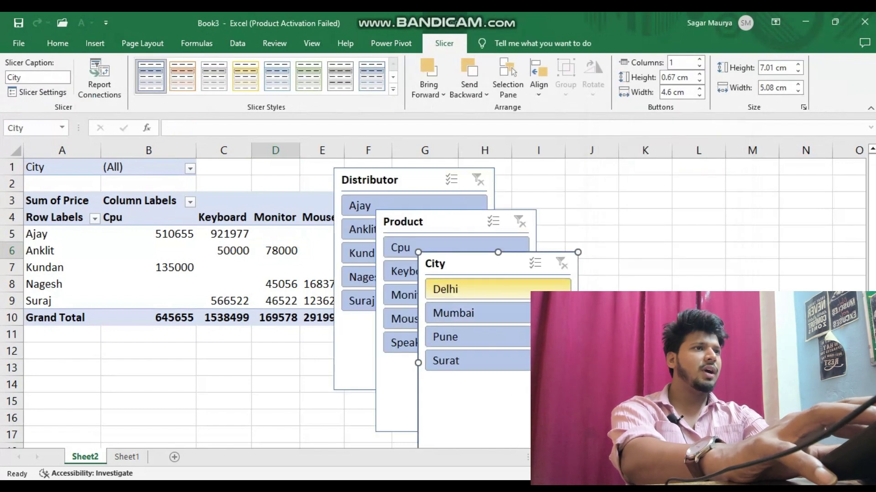
# - Spread out the overlapping City, Product and Distributor slicers and move them off the PivotTable
pyautogui.moveTo(456, 264); pyautogui.dragTo(686, 176)
pyautogui.moveTo(410, 222); pyautogui.dragTo(506, 268)
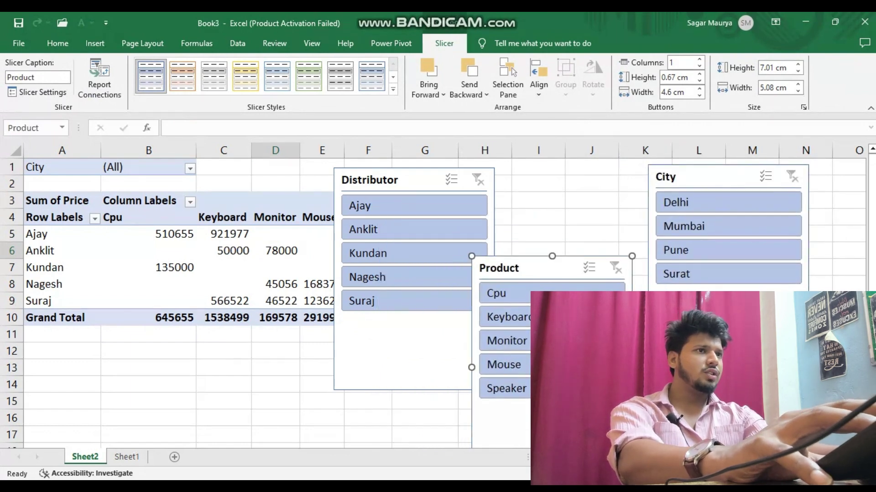
pyautogui.moveTo(387, 180); pyautogui.dragTo(525, 170)
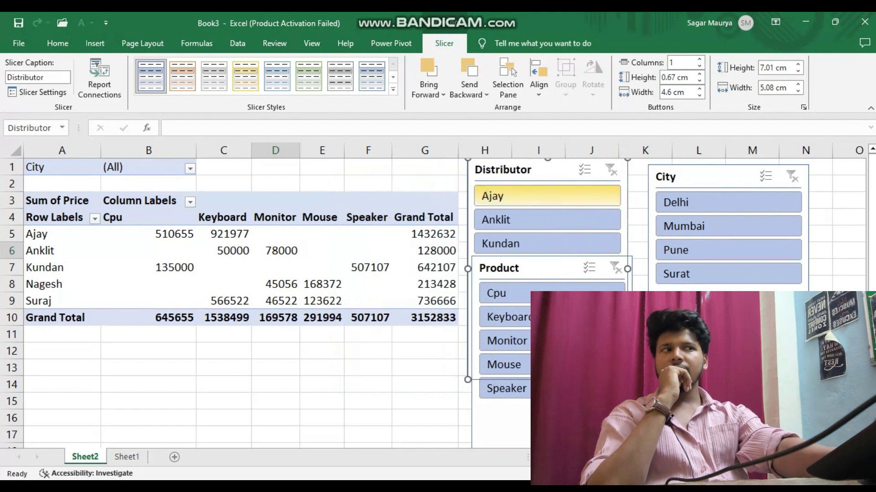
# - Filter the PivotTable by each of the first three distributors in turn with the Distributor slicer
pyautogui.click(547, 196)
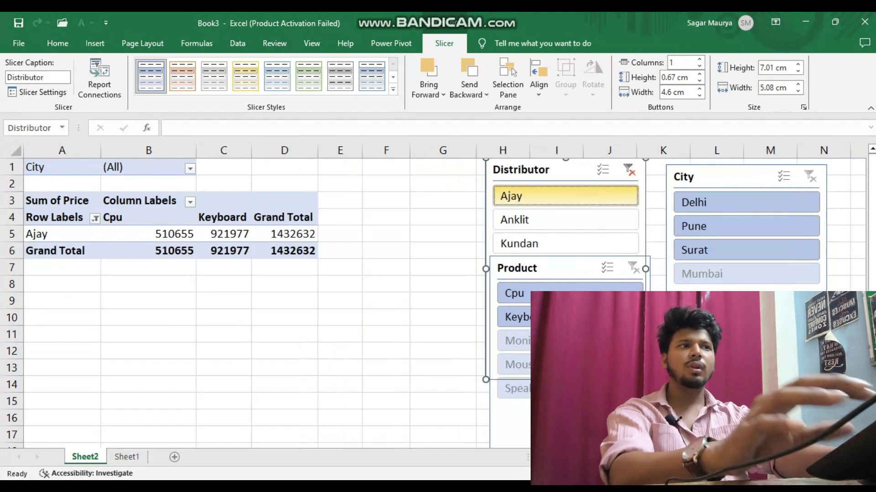
pyautogui.click(547, 220)
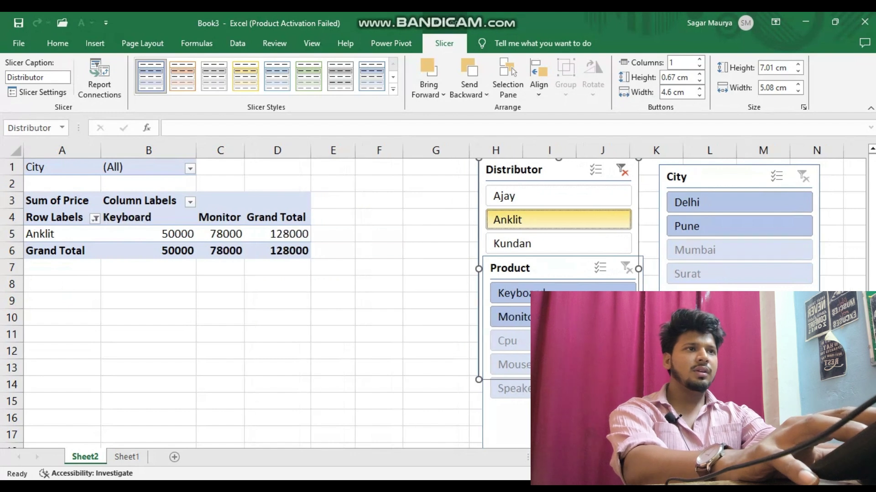
pyautogui.click(548, 243)
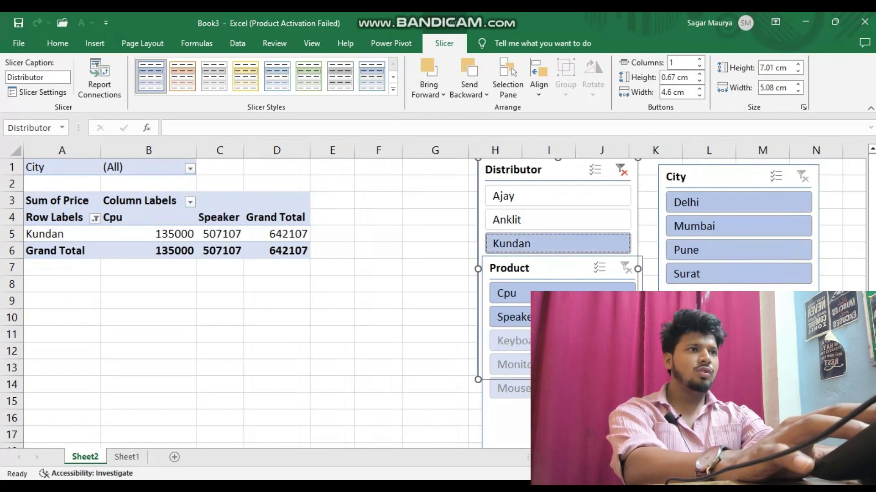
# - Move the Product slicer off the Distributor slicer and filter the PivotTable by each of the last two distributors in turn
pyautogui.moveTo(538, 268); pyautogui.dragTo(361, 301)
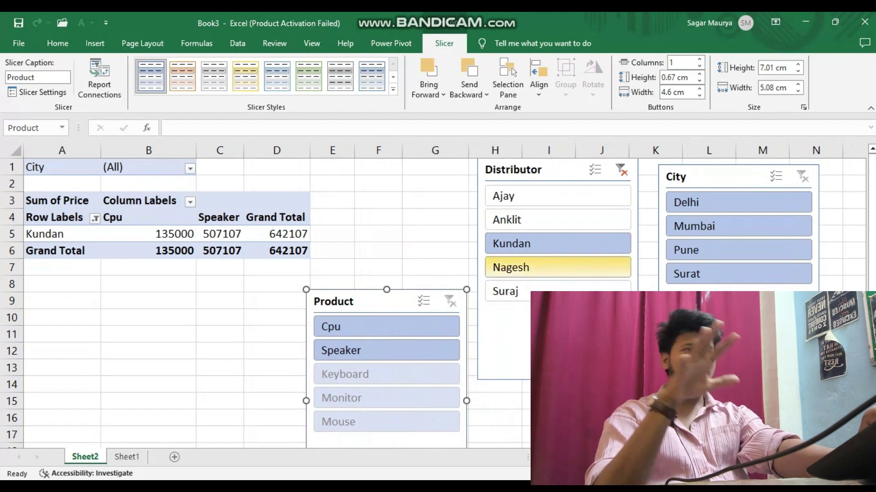
pyautogui.click(547, 268)
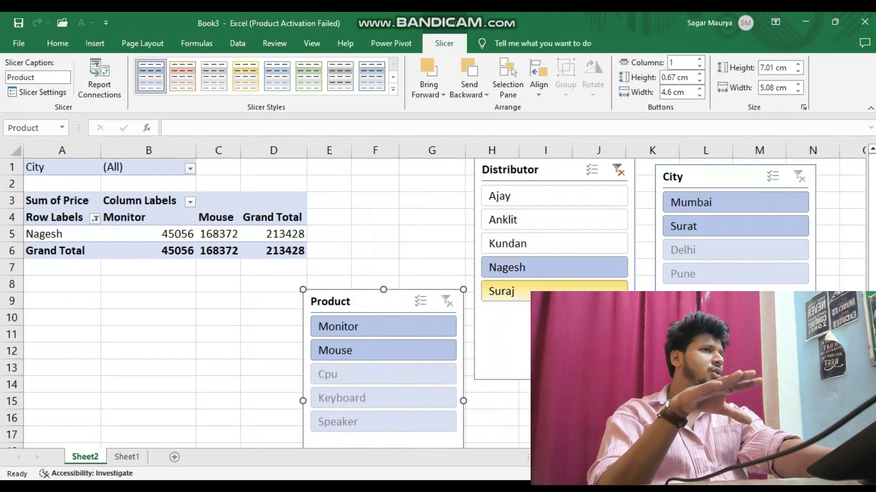
pyautogui.click(542, 289)
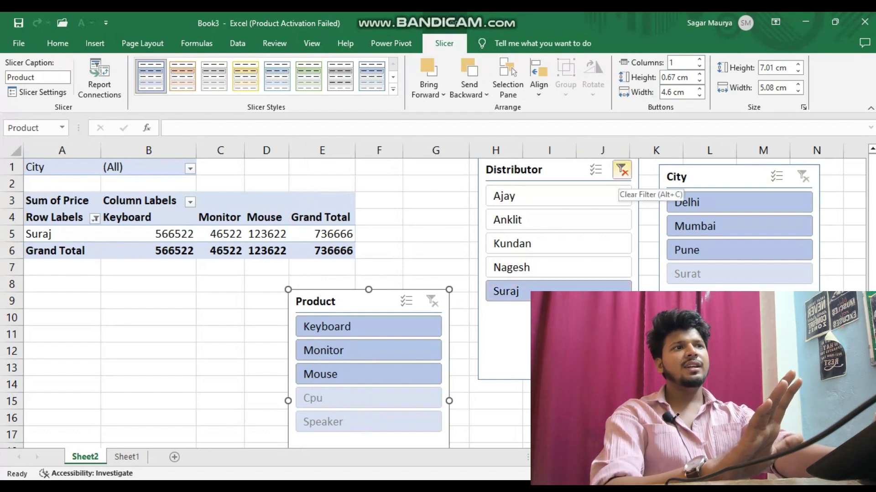
# - Clear the distributor filter and filter the PivotTable by Delhi, Mumbai, Pune and Surat in turn with the City slicer
pyautogui.click(621, 170)
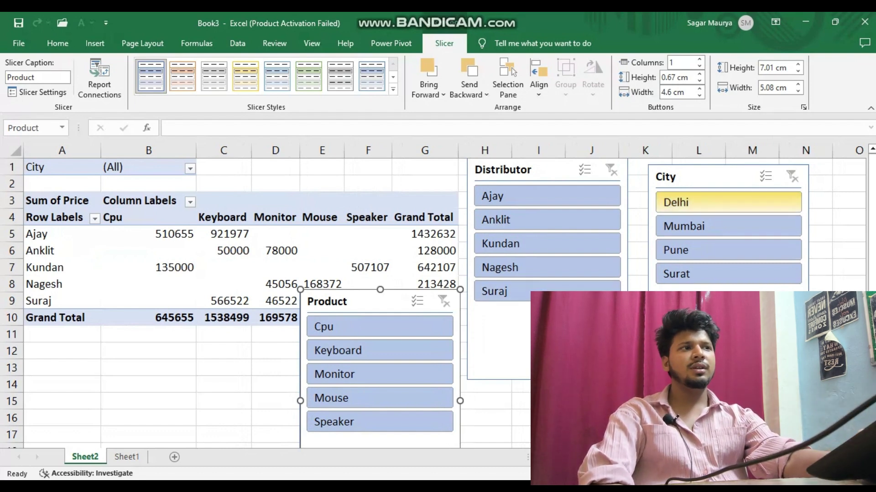
pyautogui.click(728, 202)
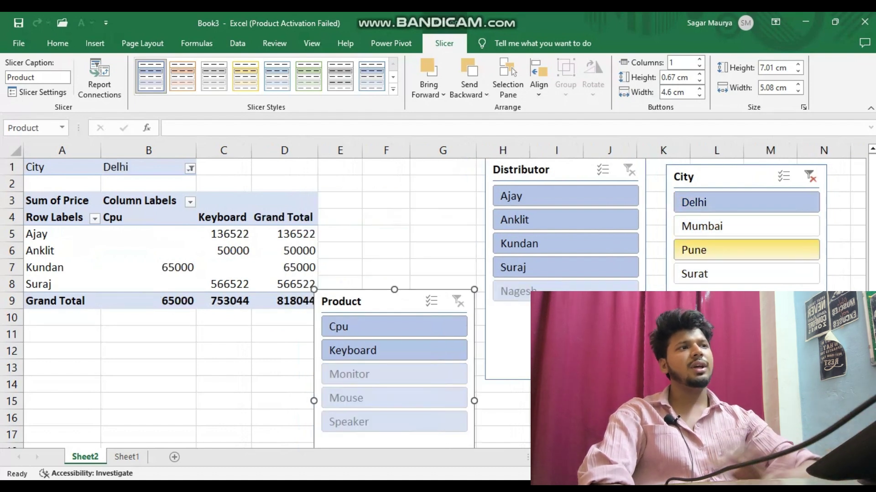
pyautogui.click(746, 226)
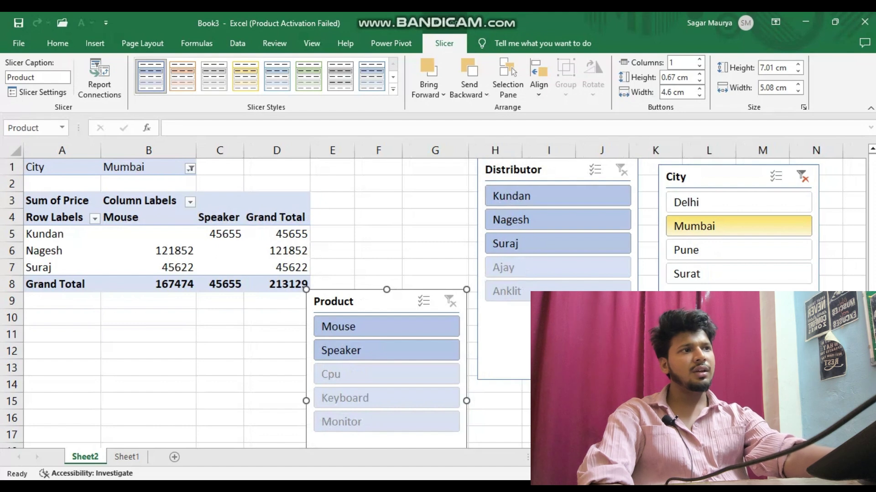
pyautogui.click(738, 250)
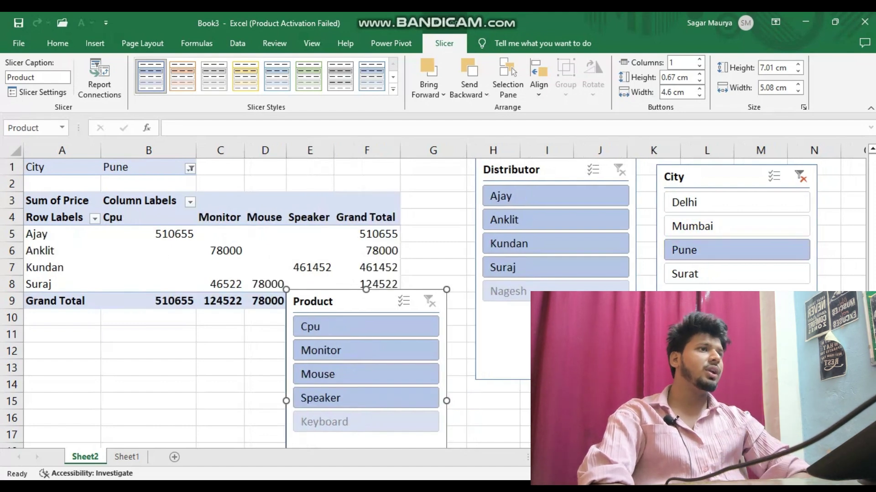
pyautogui.click(736, 273)
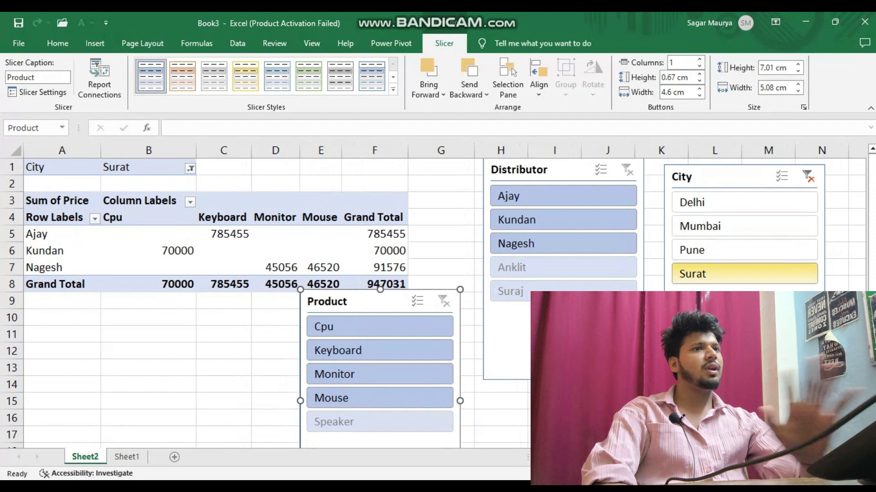
# - Filter the Surat data by the products Cpu, Keyboard and Monitor in turn with the Product slicer
pyautogui.click(380, 327)
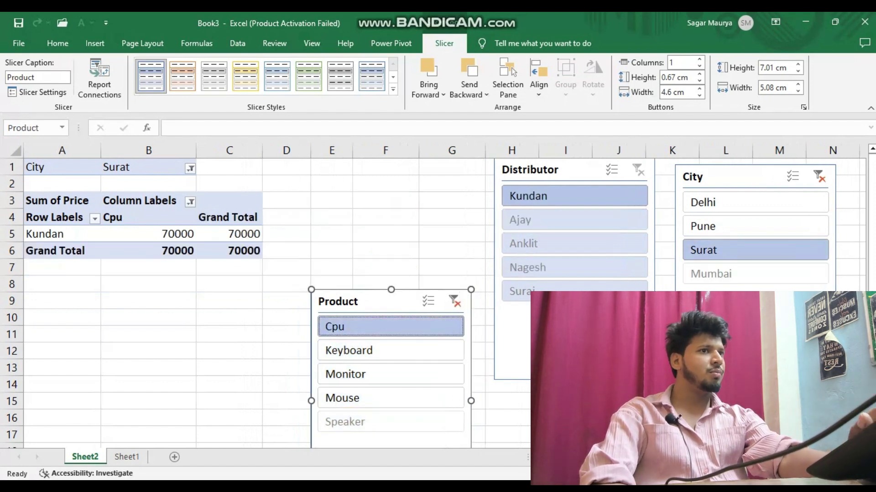
pyautogui.click(380, 350)
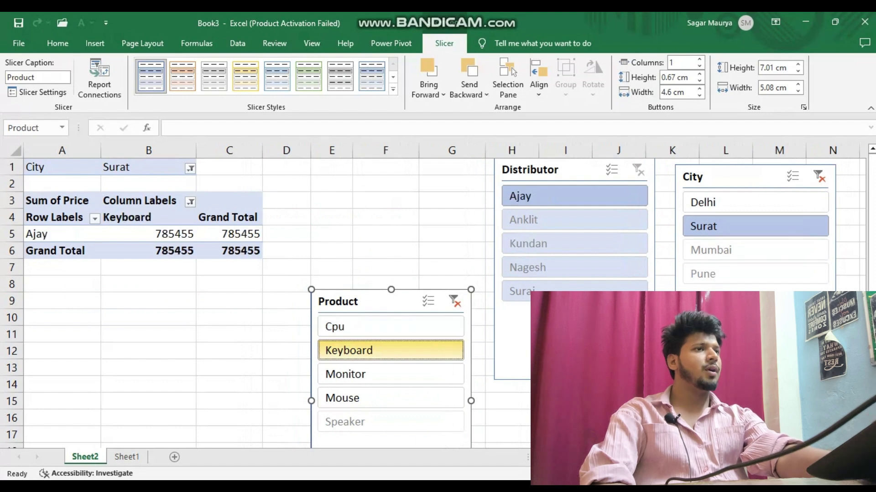
pyautogui.click(379, 374)
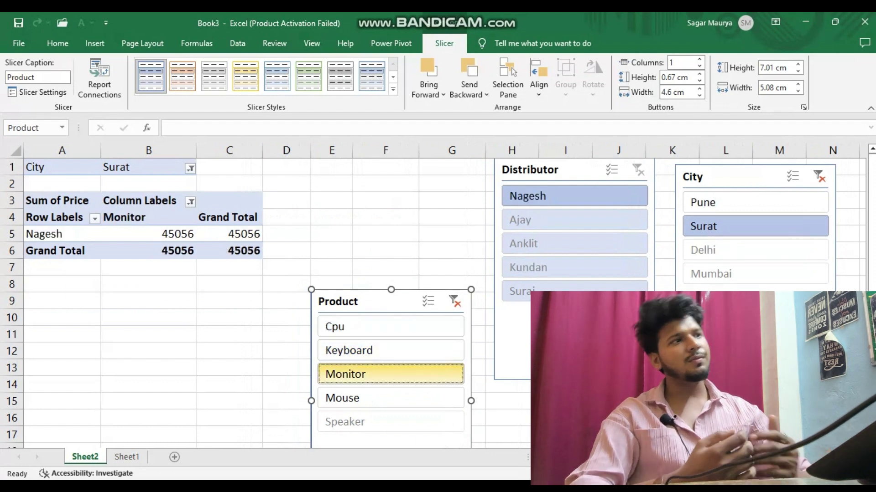
# - Filter the Surat data by Mouse, and use multi-select in the Product slicer to add Keyboard and Monitor and remove Keyboard again
pyautogui.click(380, 398)
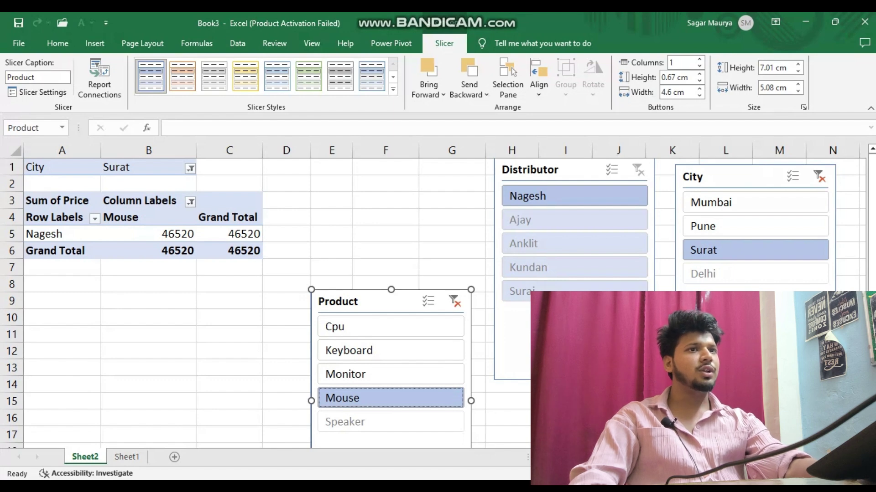
pyautogui.click(429, 302)
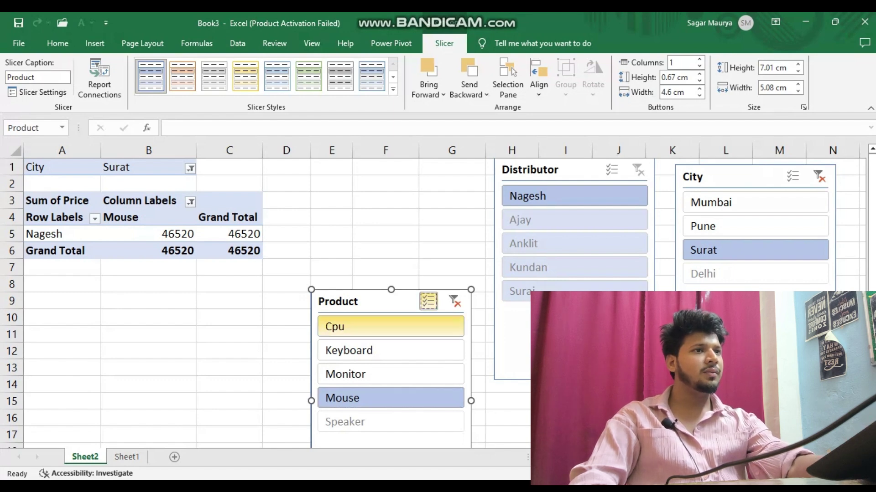
pyautogui.click(360, 350)
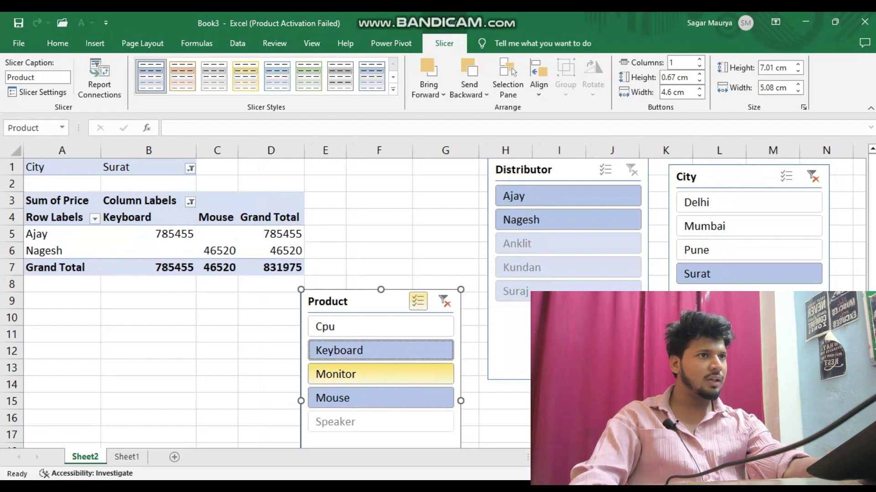
pyautogui.click(361, 374)
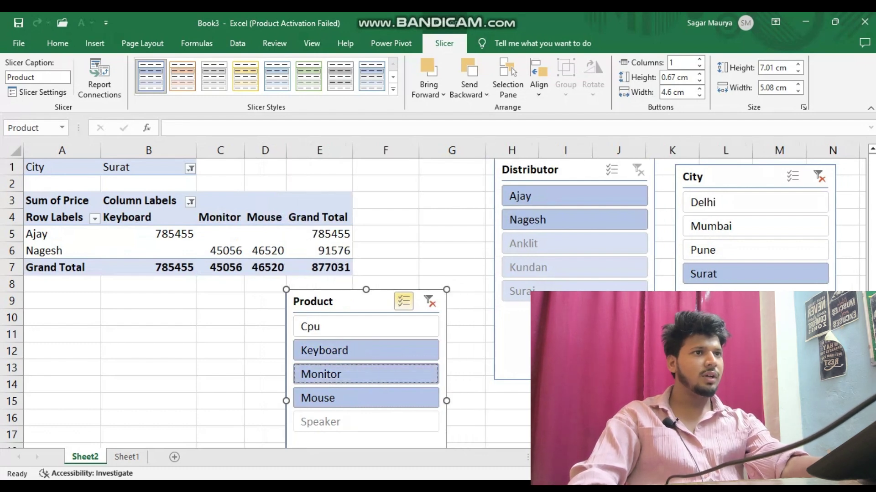
pyautogui.click(360, 350)
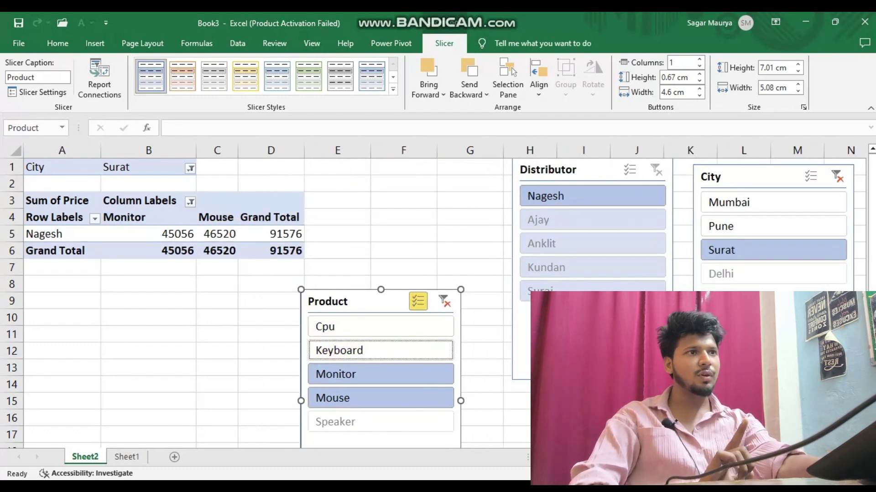
# - Reduce the Product slicer selection to Keyboard alone and add Monitor and Mouse to it with multi-select
pyautogui.click(417, 301)
pyautogui.click(380, 350)
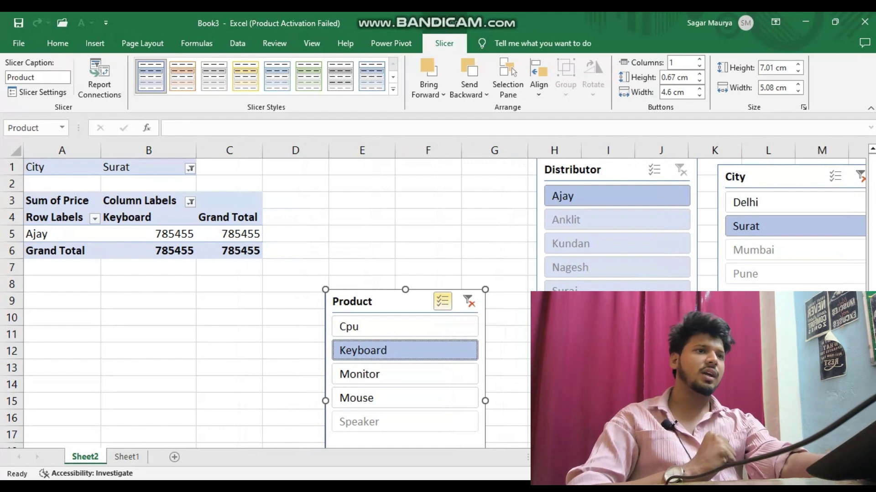
pyautogui.click(443, 301)
pyautogui.click(404, 374)
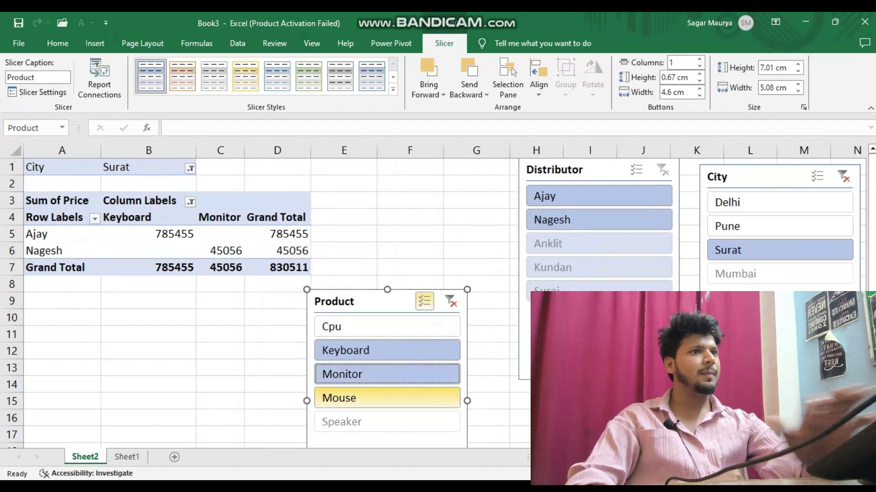
pyautogui.click(387, 398)
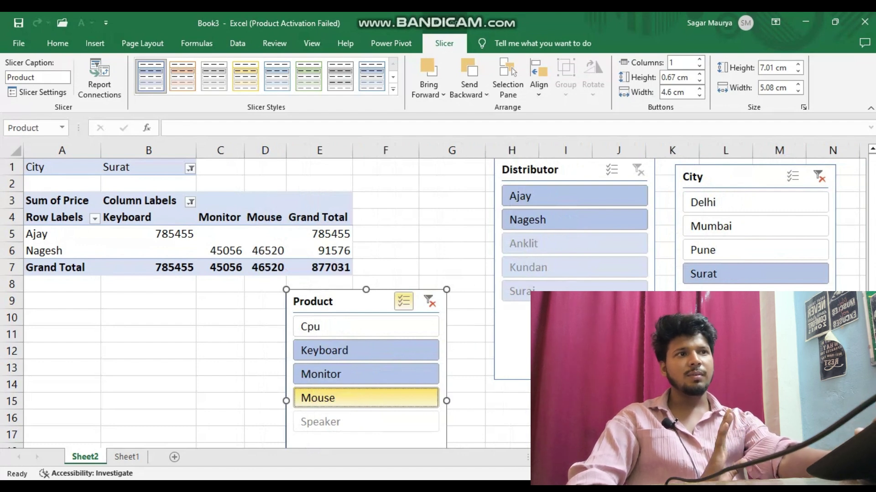
# - Turn off multi-select to filter by Cpu alone, and clear the product and city filters
pyautogui.click(404, 301)
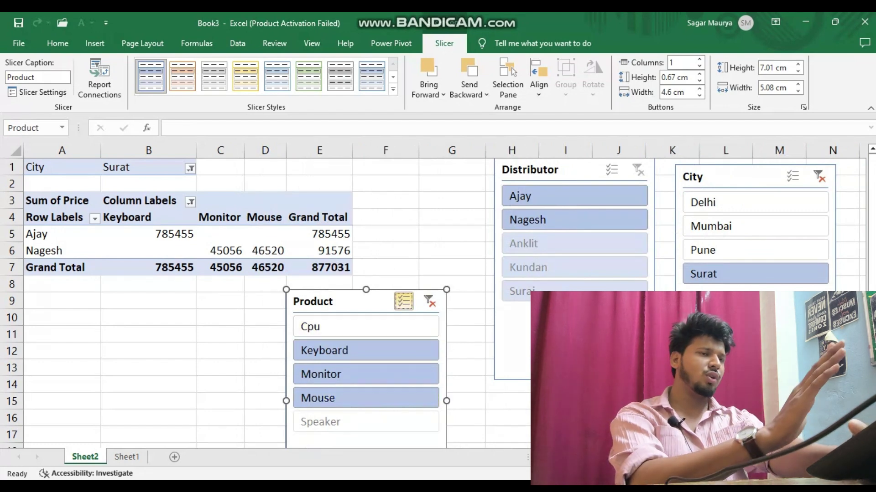
pyautogui.click(329, 326)
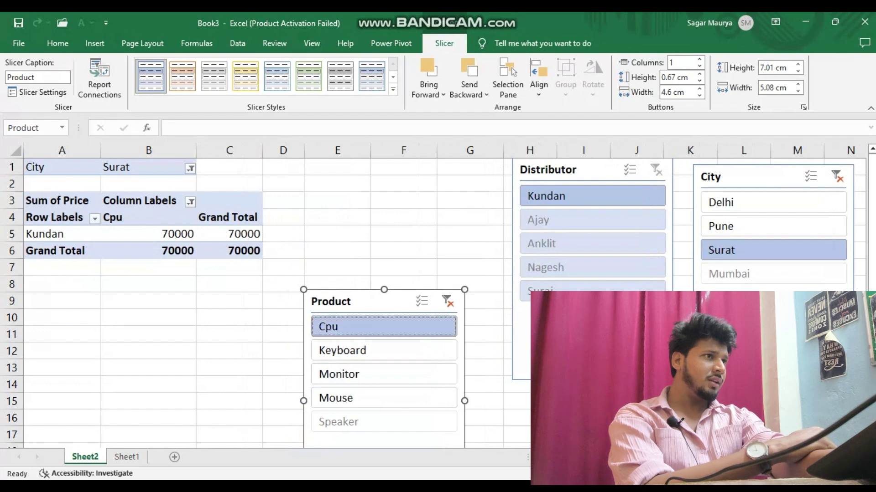
pyautogui.click(447, 302)
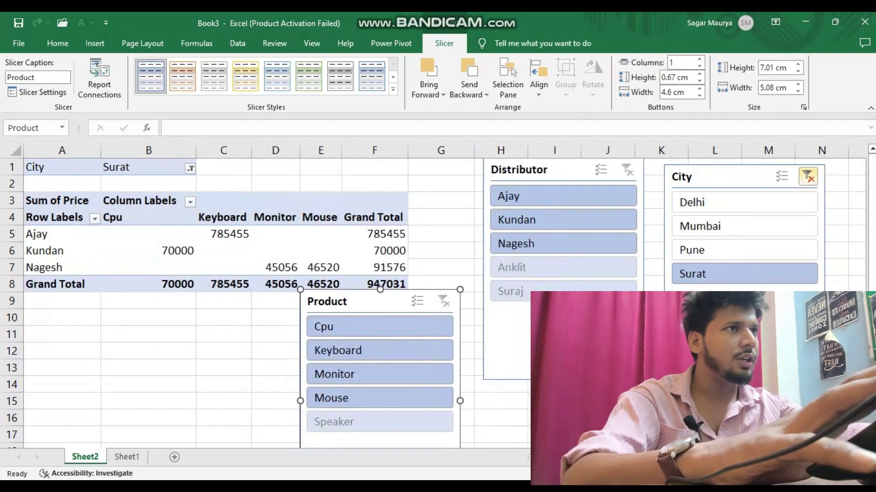
pyautogui.click(808, 176)
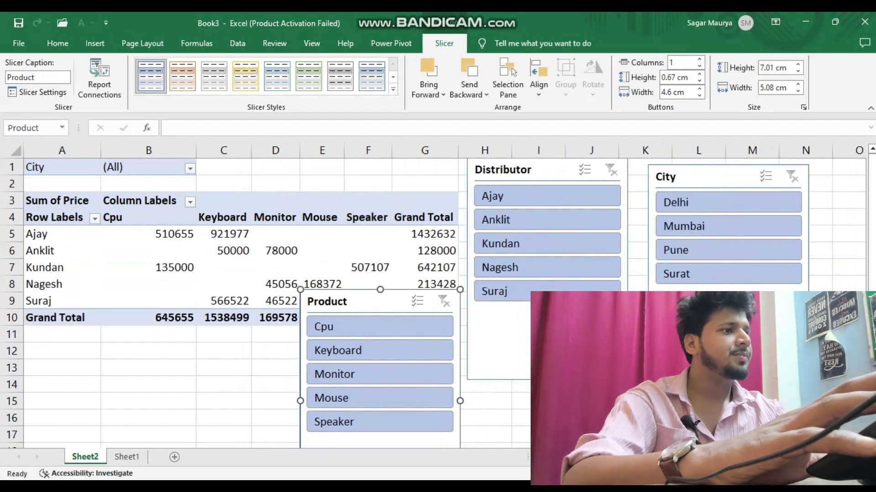
# - Delete the Distributor, City and Product slicers from the sheet
pyautogui.click(545, 170)
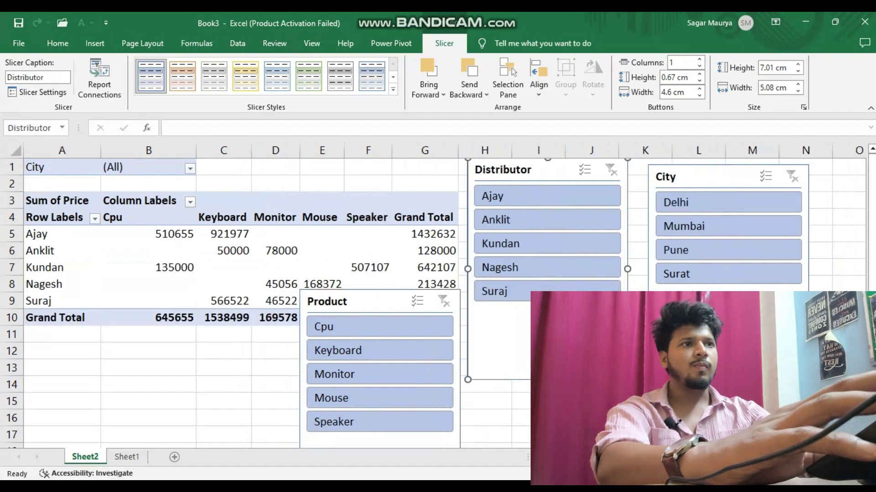
pyautogui.click(276, 251)
pyautogui.press('Delete')
pyautogui.click(711, 177)
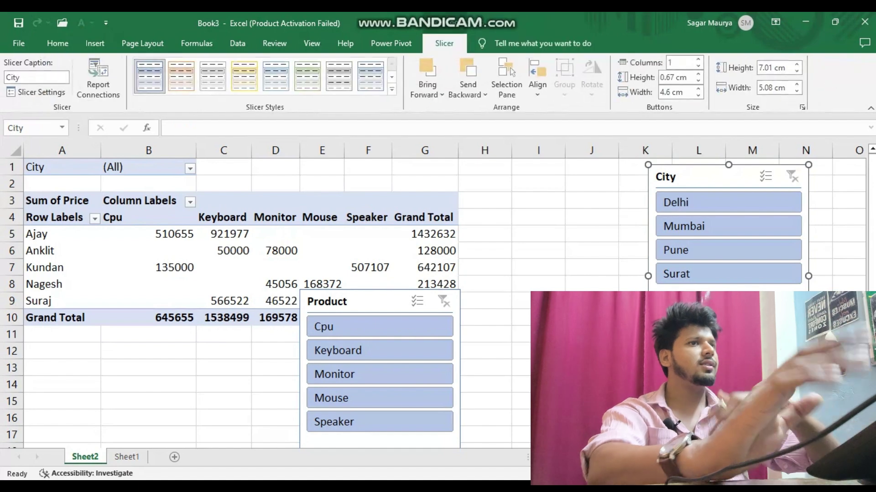
pyautogui.press('Delete')
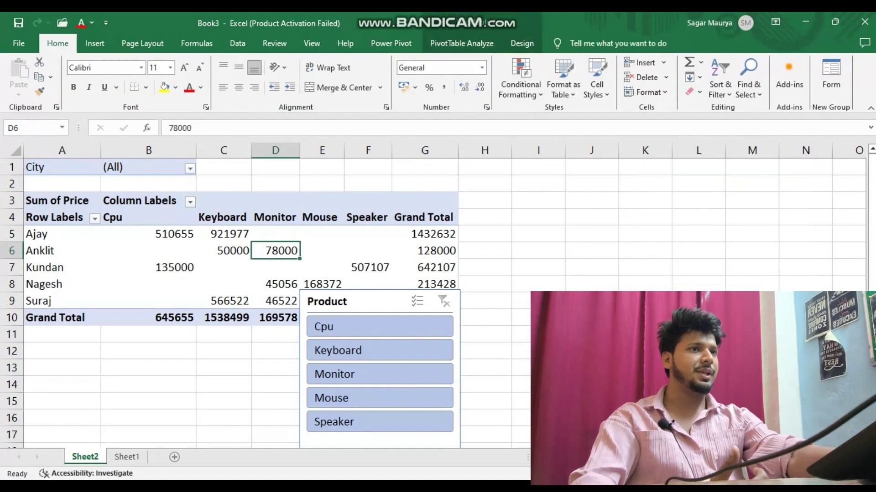
pyautogui.click(355, 301)
pyautogui.press('Delete')
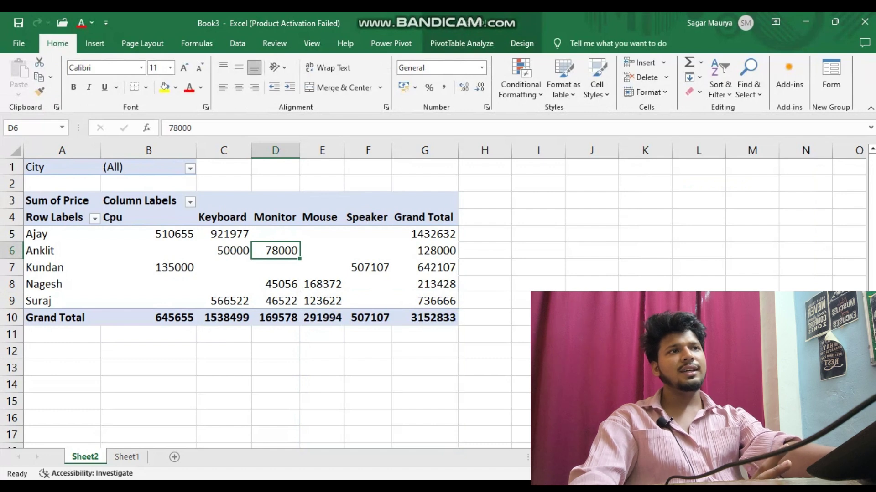
# - Insert a timeline for the Date field of the PivotTable
pyautogui.click(275, 268)
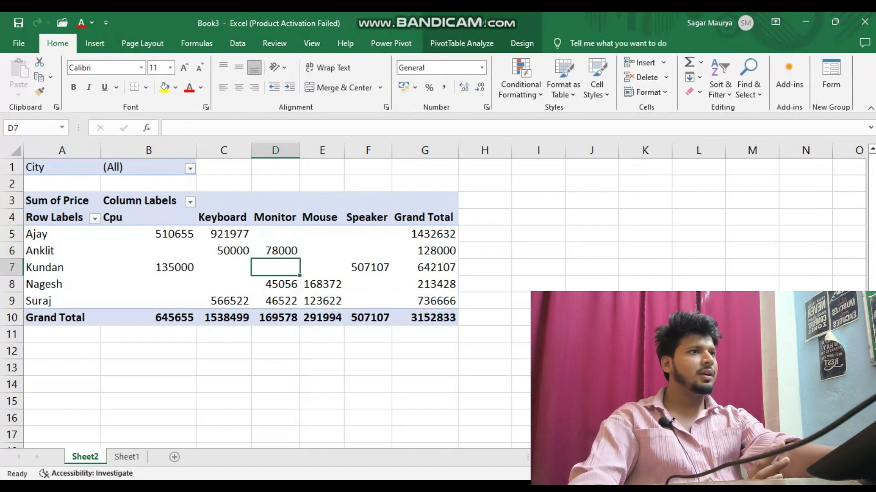
pyautogui.click(461, 43)
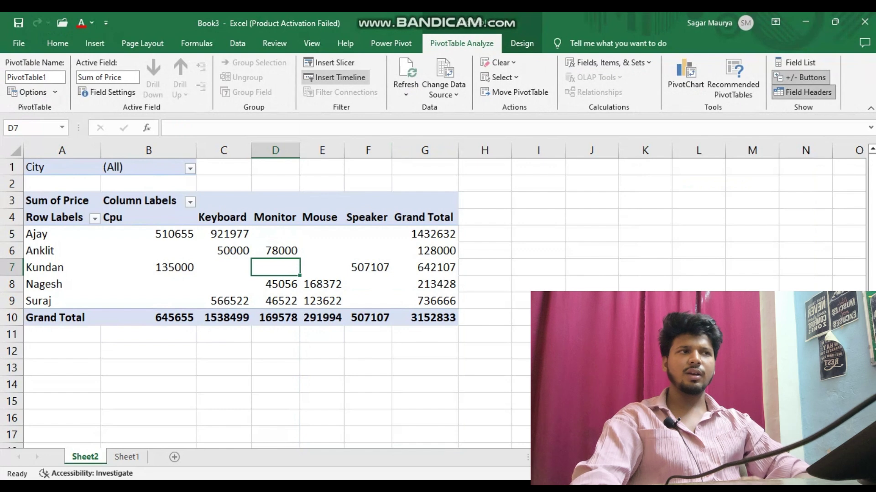
pyautogui.click(334, 77)
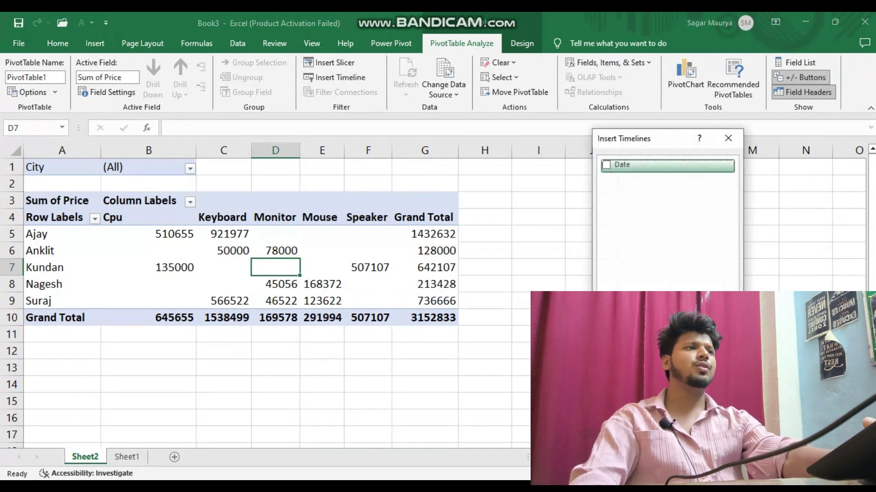
pyautogui.click(606, 165)
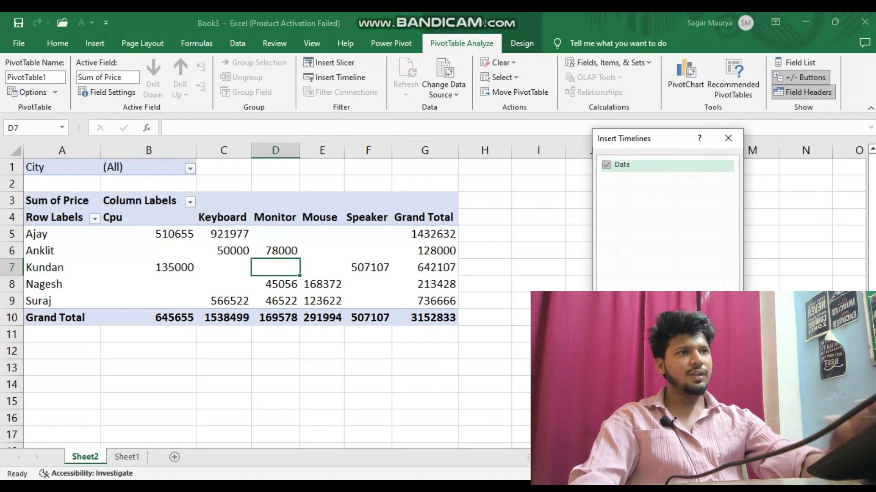
pyautogui.click(658, 345)
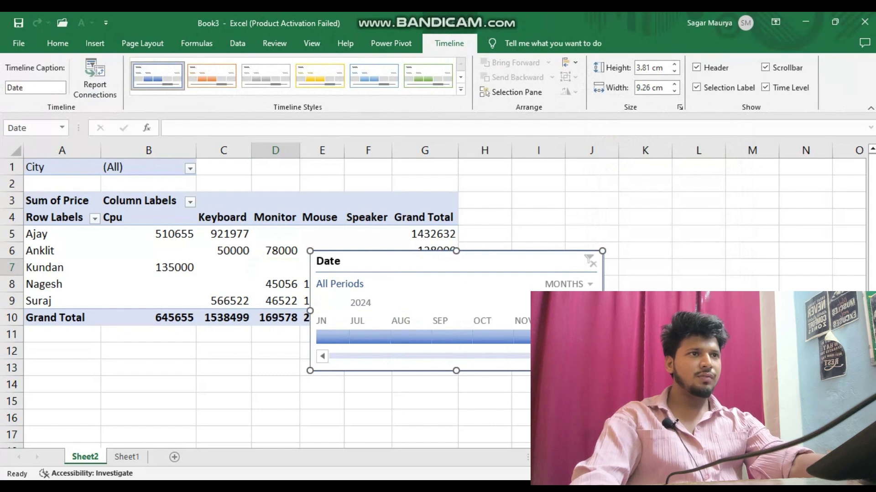
# - Filter the PivotTable by each month from February to August 2024 in turn with the Date timeline
pyautogui.click(323, 357)
pyautogui.click(322, 357)
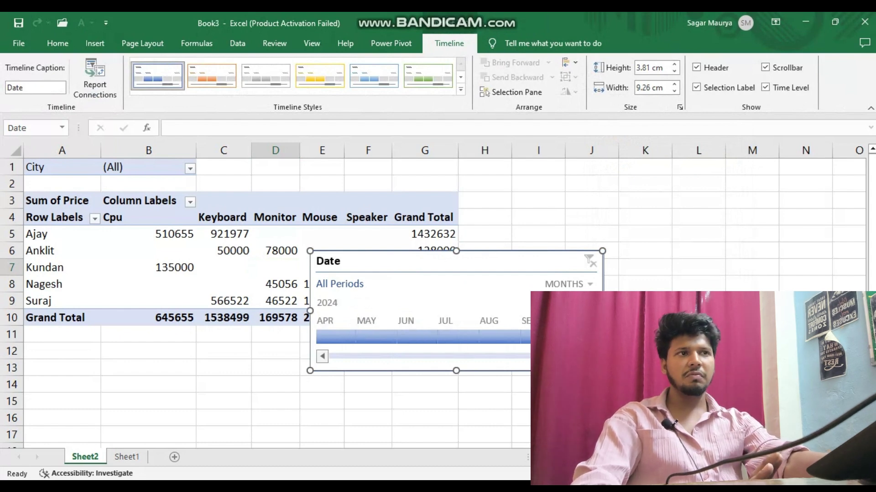
pyautogui.click(323, 357)
pyautogui.click(323, 357)
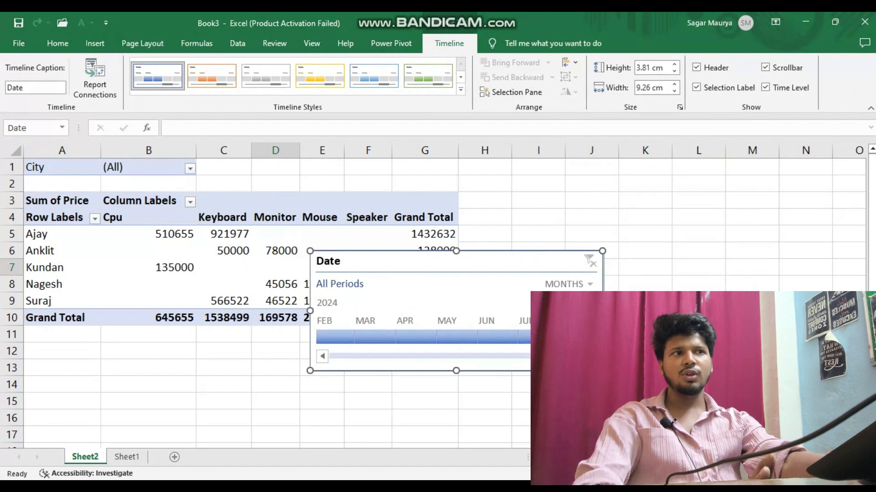
pyautogui.click(335, 337)
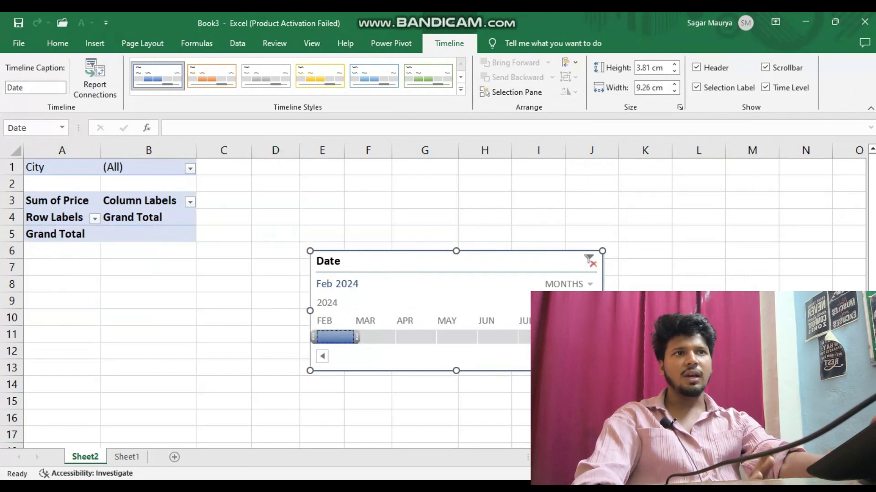
pyautogui.click(376, 337)
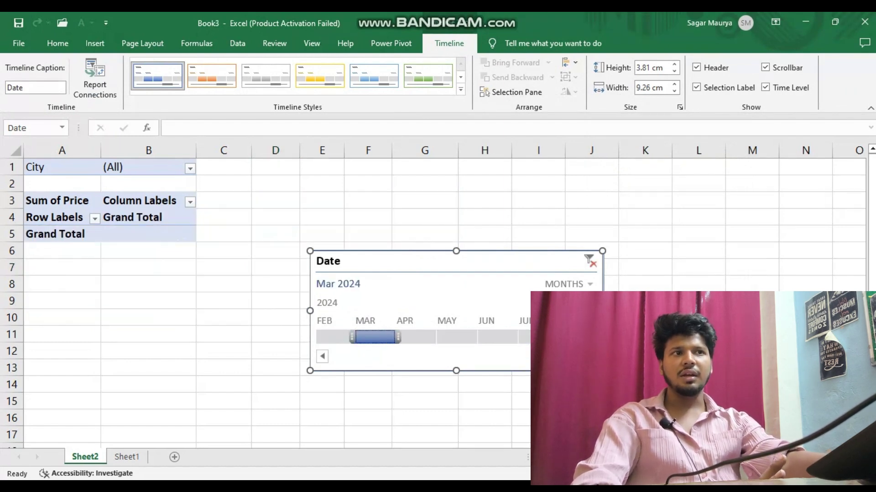
pyautogui.click(417, 337)
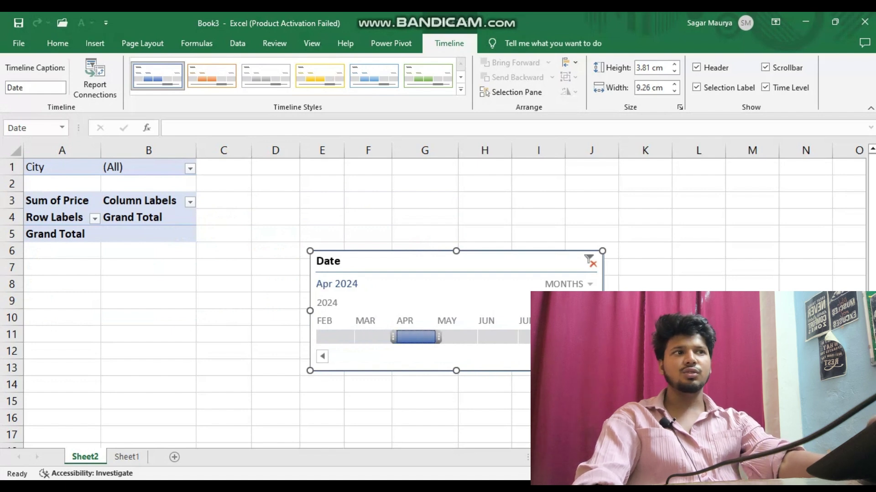
pyautogui.click(456, 337)
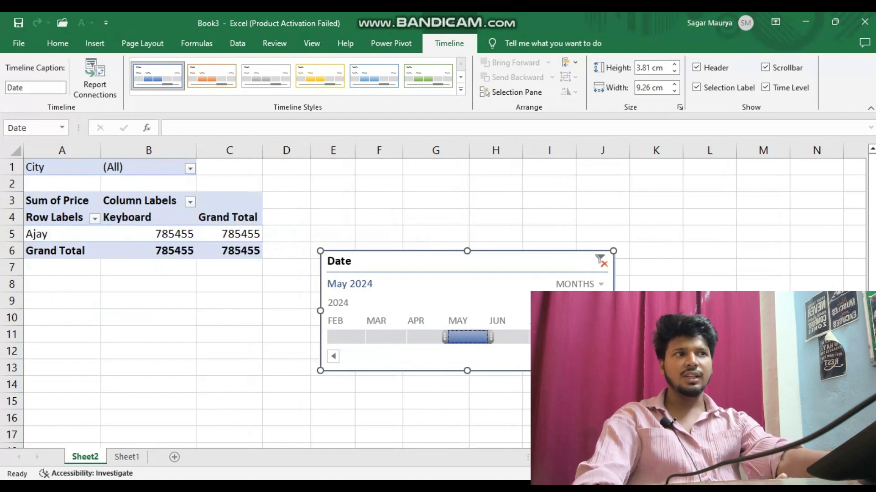
pyautogui.click(508, 337)
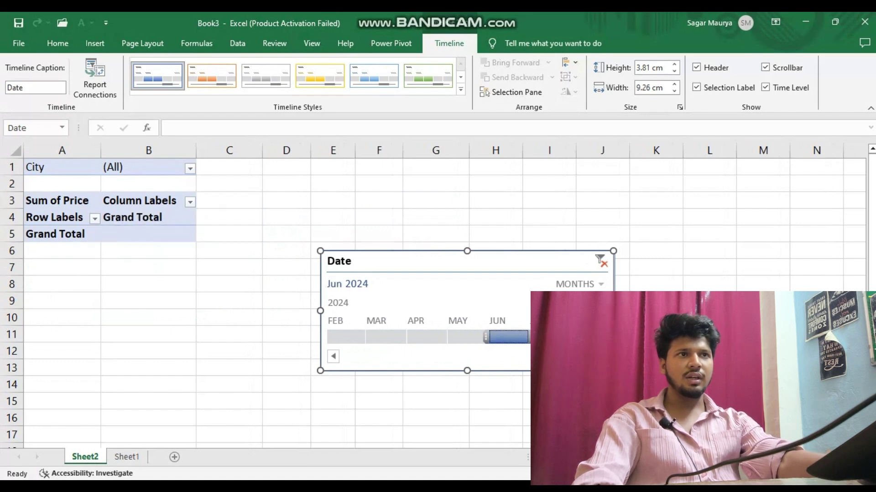
pyautogui.click(548, 337)
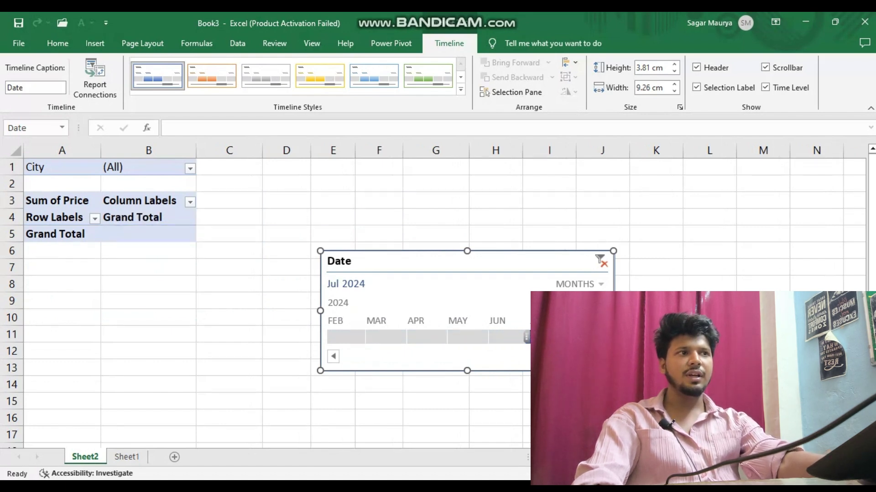
pyautogui.click(589, 337)
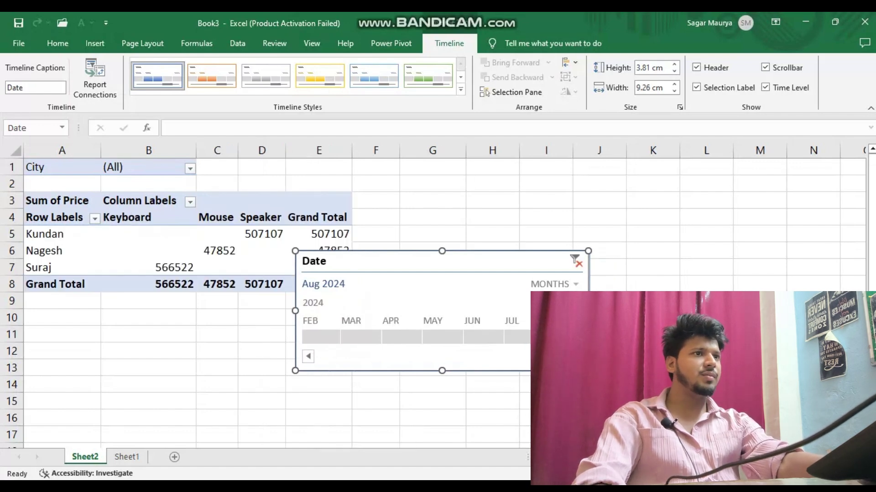
# - Filter the PivotTable by each month from September to December 2024 in turn with the Date timeline
pyautogui.click(576, 356)
pyautogui.click(576, 357)
pyautogui.click(576, 356)
pyautogui.click(576, 357)
pyautogui.click(576, 357)
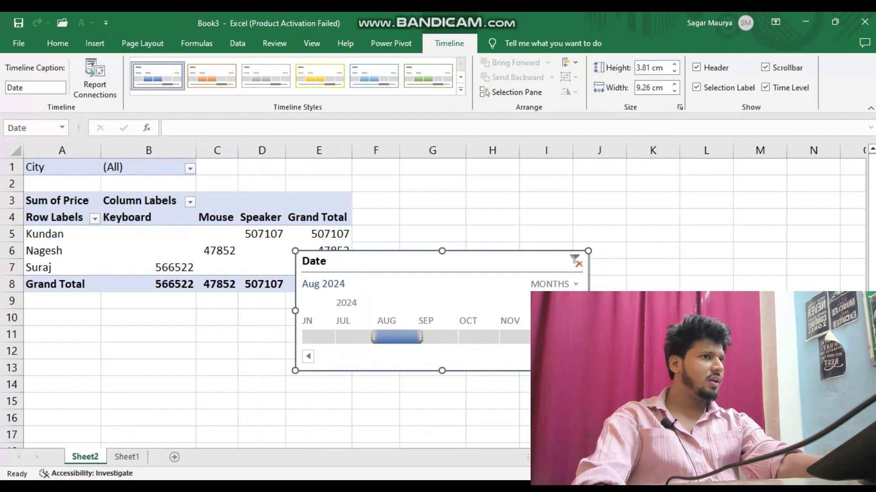
pyautogui.click(438, 337)
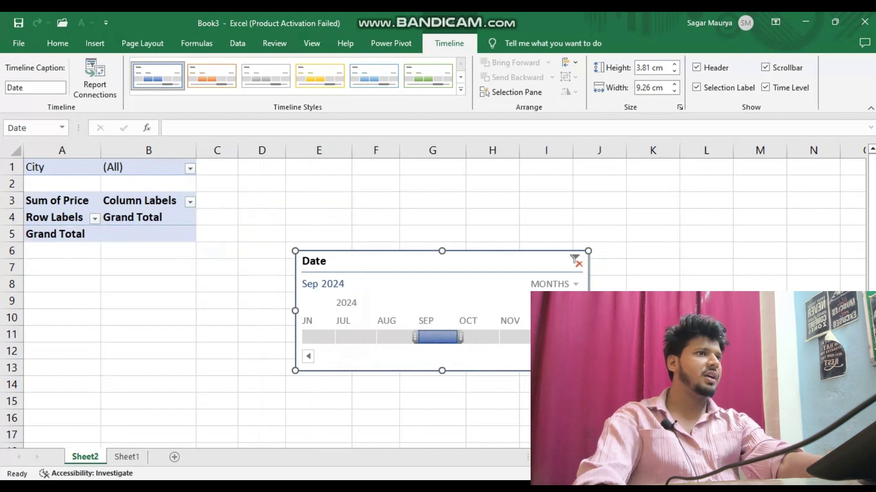
pyautogui.click(478, 337)
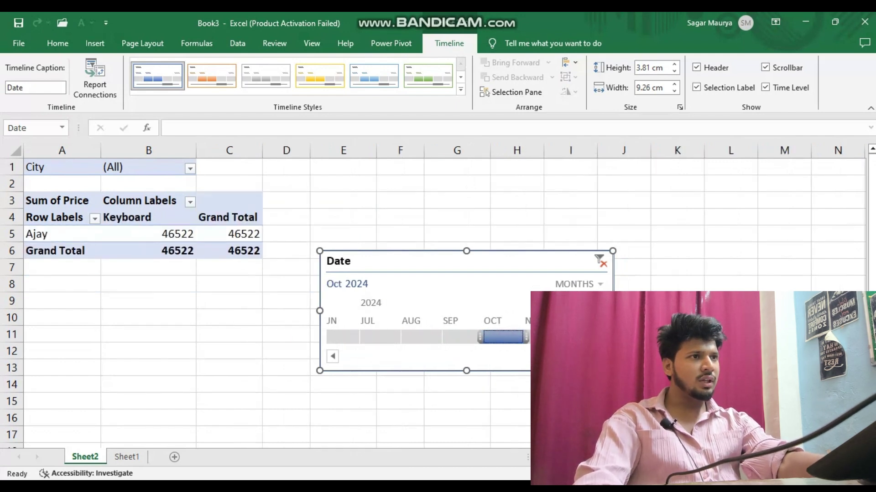
pyautogui.click(543, 337)
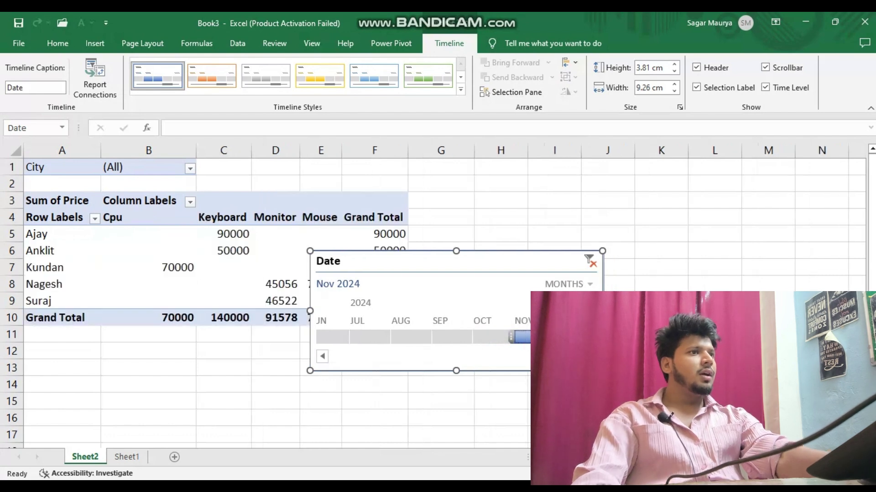
pyautogui.click(574, 337)
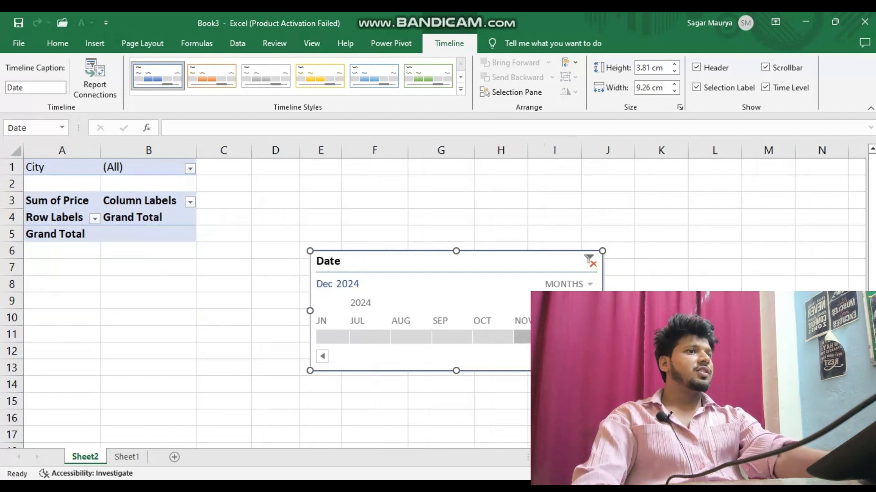
# - Filter the PivotTable by November 2024, and by each year from 2020 to 2024 in turn with the Date timeline set to years
pyautogui.click(534, 337)
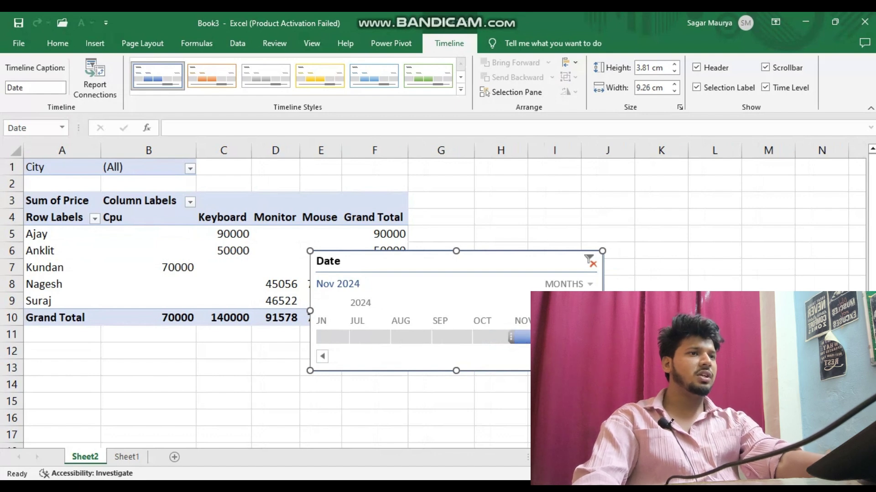
pyautogui.click(570, 299)
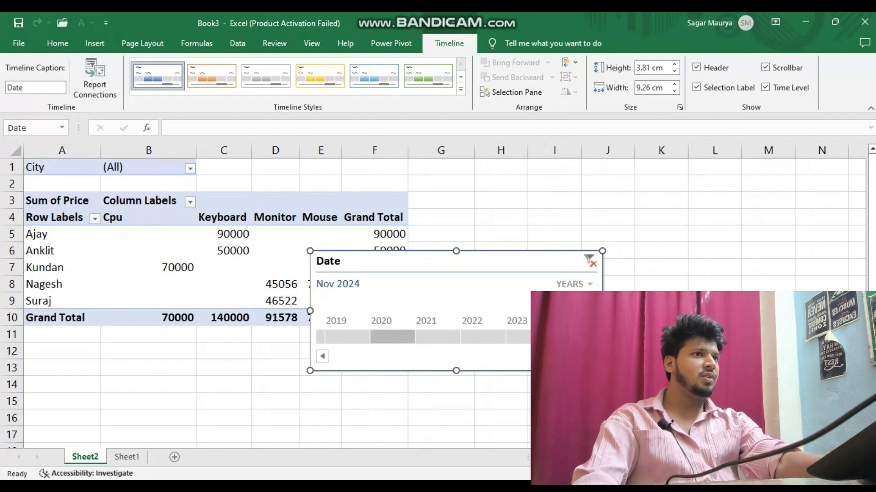
pyautogui.click(392, 337)
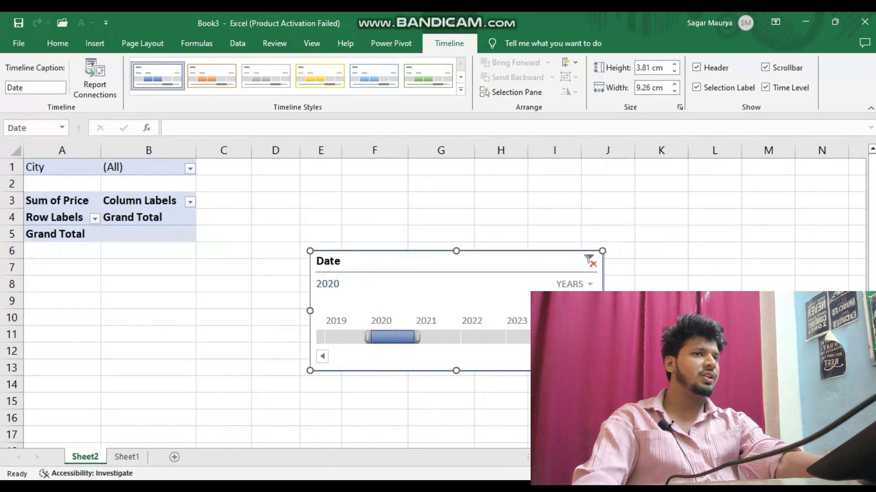
pyautogui.click(438, 337)
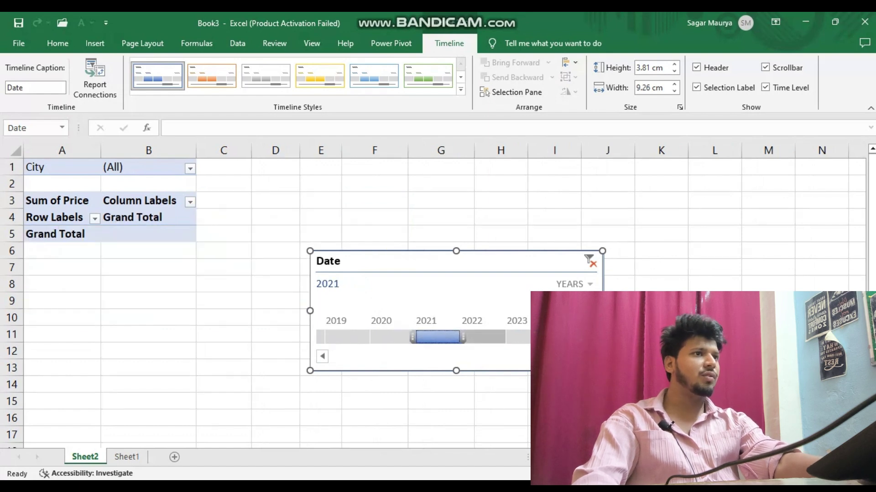
pyautogui.click(483, 337)
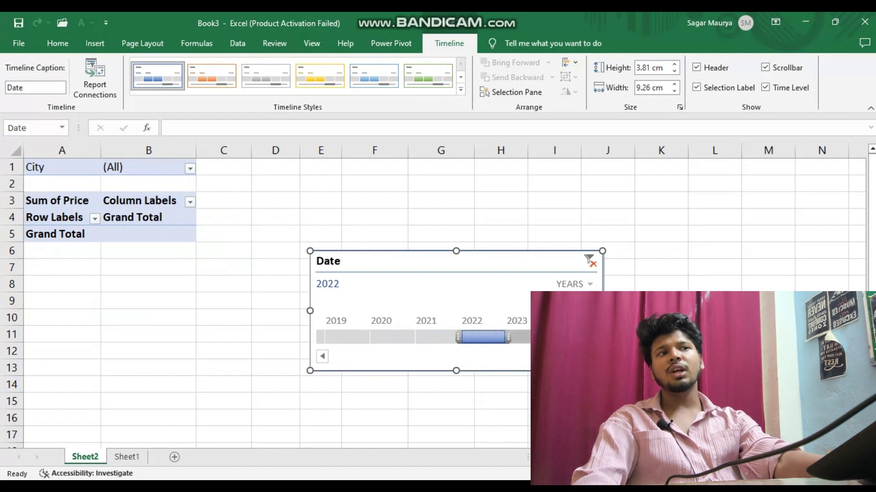
pyautogui.click(528, 337)
pyautogui.click(575, 337)
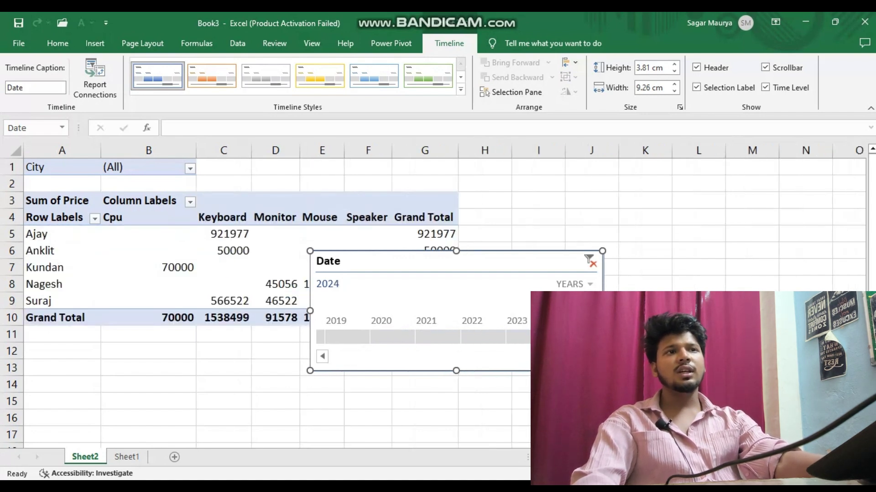
# - Filter the PivotTable by the years 2013, 2014 and 2012 in turn with the Date timeline
pyautogui.click(322, 356)
pyautogui.click(322, 357)
pyautogui.click(321, 357)
pyautogui.click(322, 357)
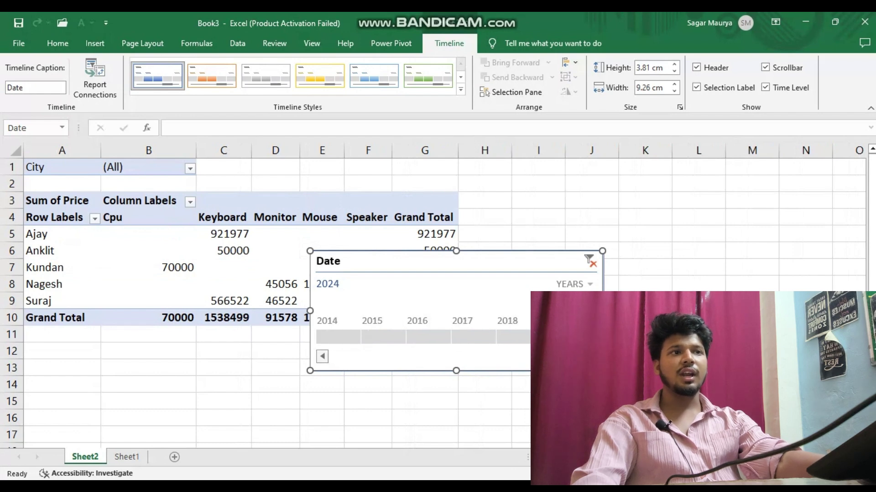
pyautogui.click(322, 357)
pyautogui.click(337, 337)
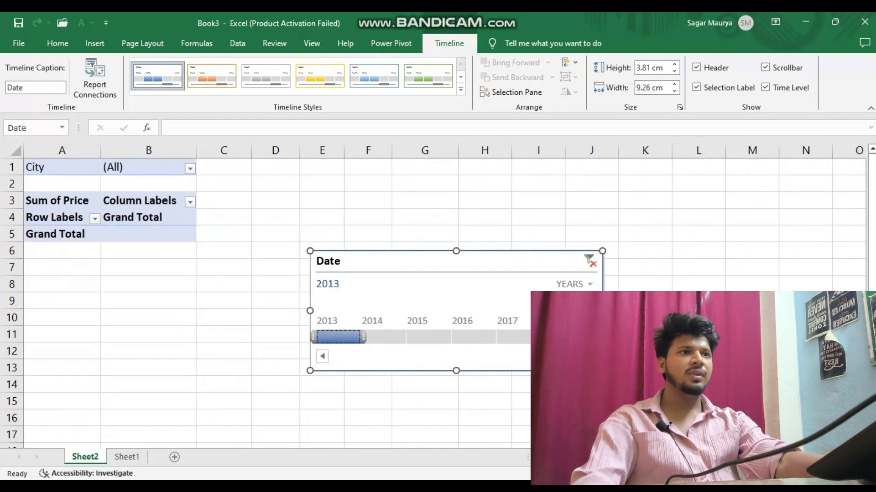
pyautogui.click(383, 337)
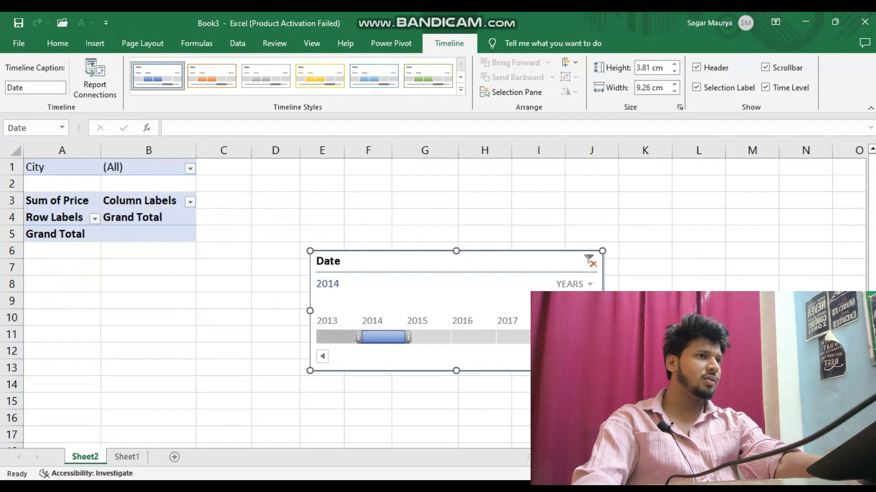
pyautogui.click(321, 357)
pyautogui.click(338, 337)
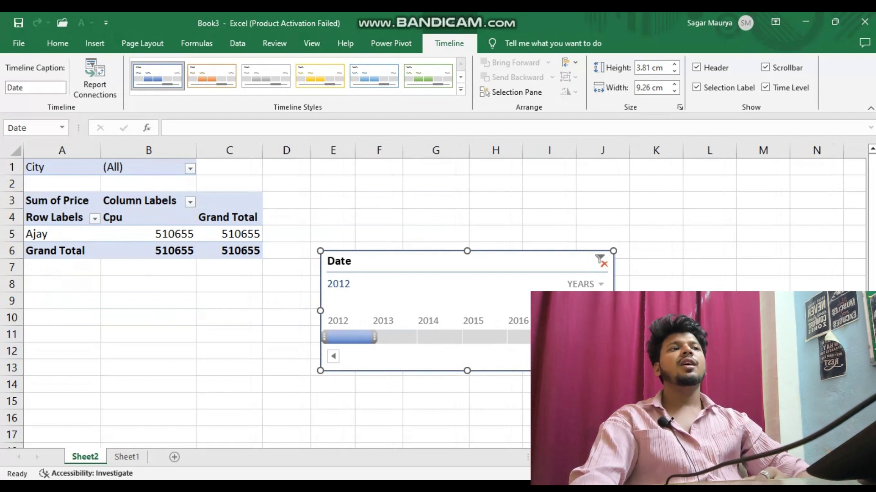
# - Change the Date timeline's time level to quarters and after that to days
pyautogui.click(586, 315)
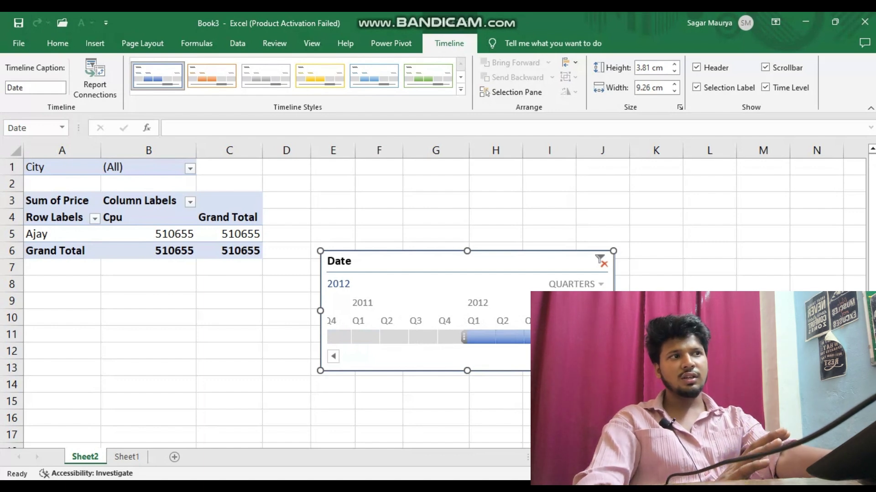
pyautogui.click(600, 285)
pyautogui.click(581, 348)
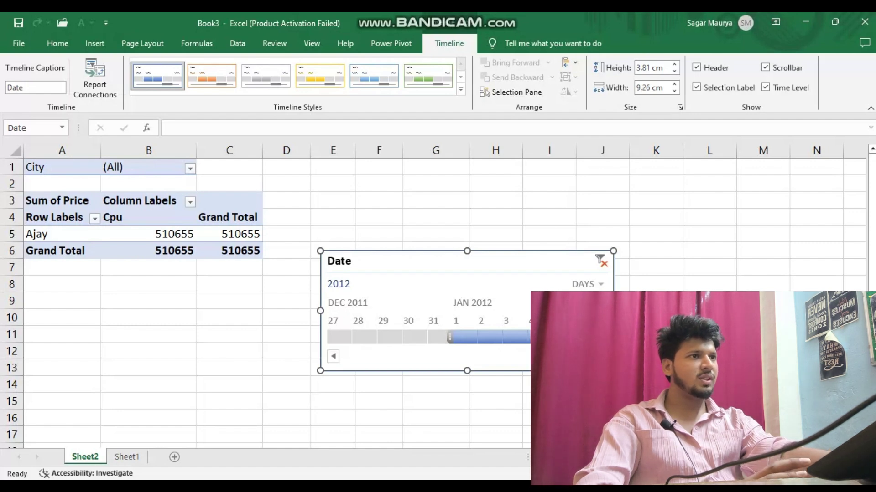
# - Set the Date timeline back to years and filter the PivotTable by 2024
pyautogui.click(581, 300)
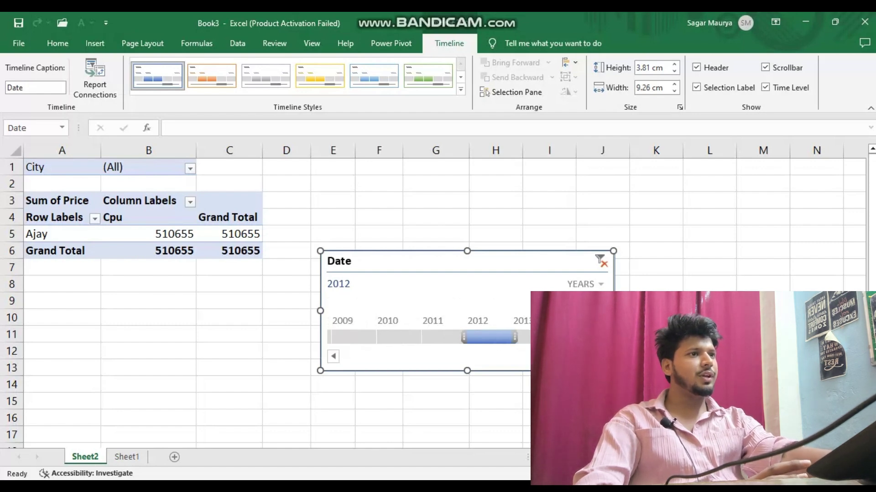
pyautogui.click(601, 357)
pyautogui.click(601, 357)
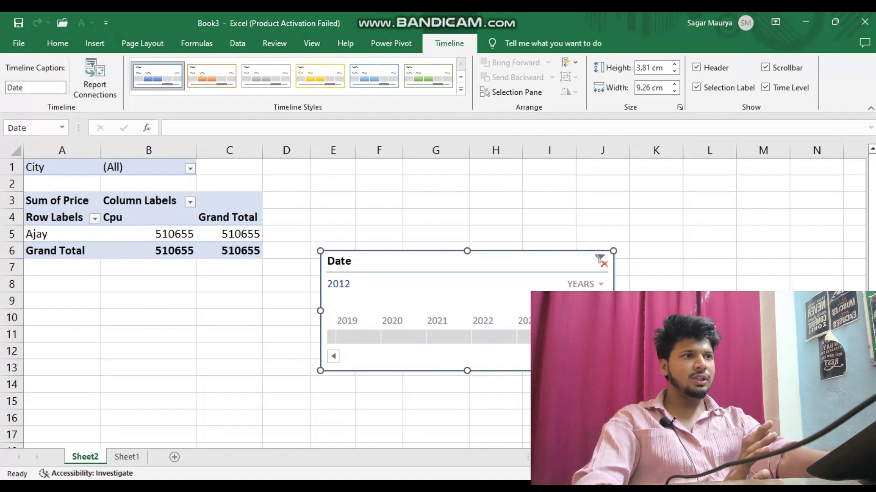
pyautogui.click(583, 337)
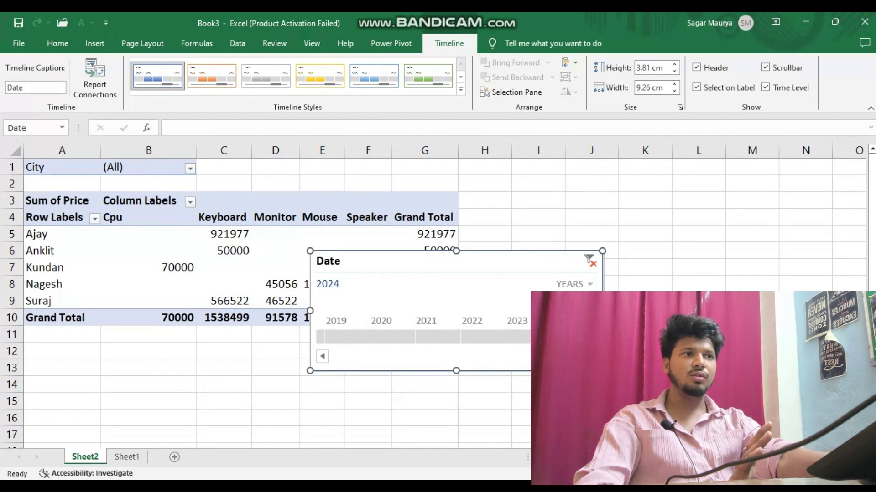
# - Set the Date timeline to days and filter the PivotTable by each day from January 1 to January 4, 2024 in turn
pyautogui.click(579, 343)
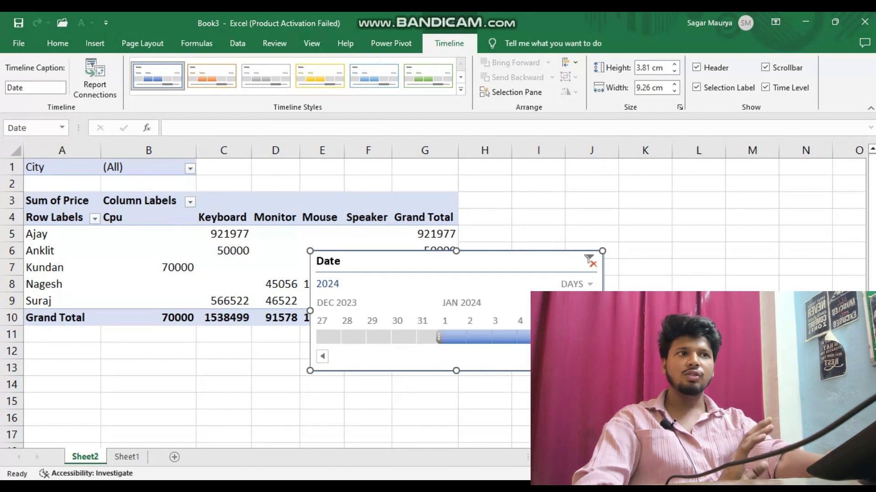
pyautogui.click(454, 337)
pyautogui.click(480, 337)
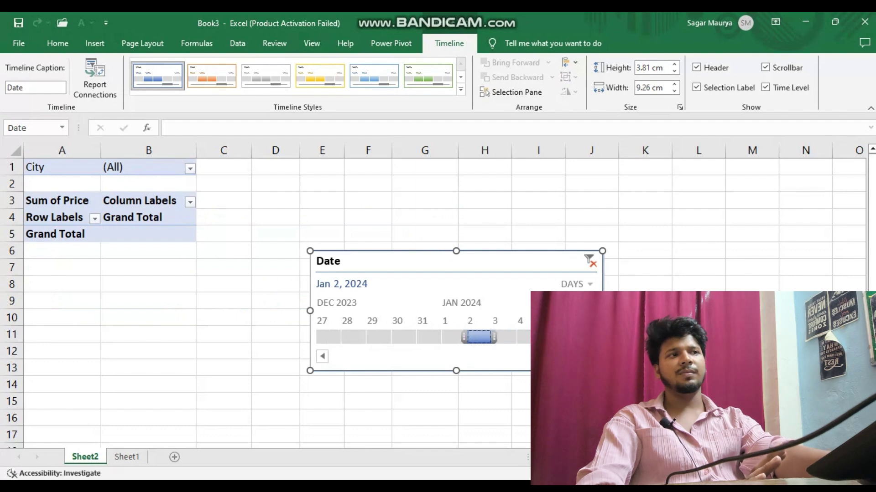
pyautogui.click(504, 337)
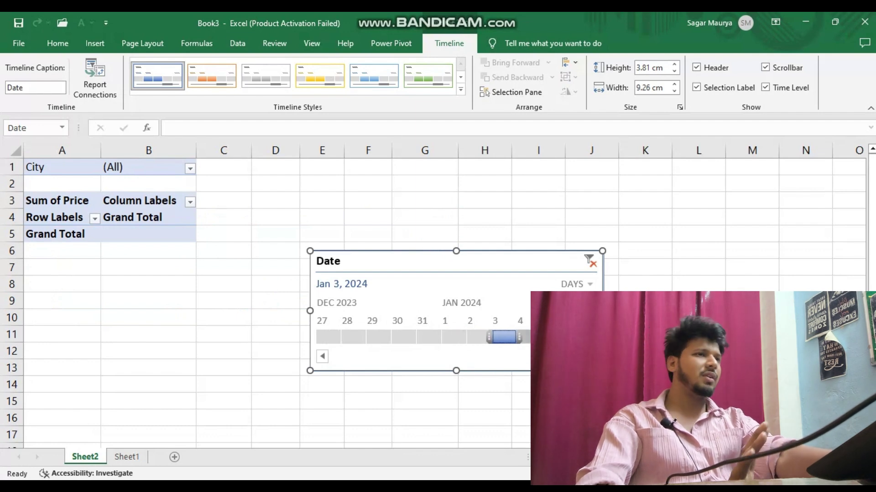
pyautogui.click(529, 337)
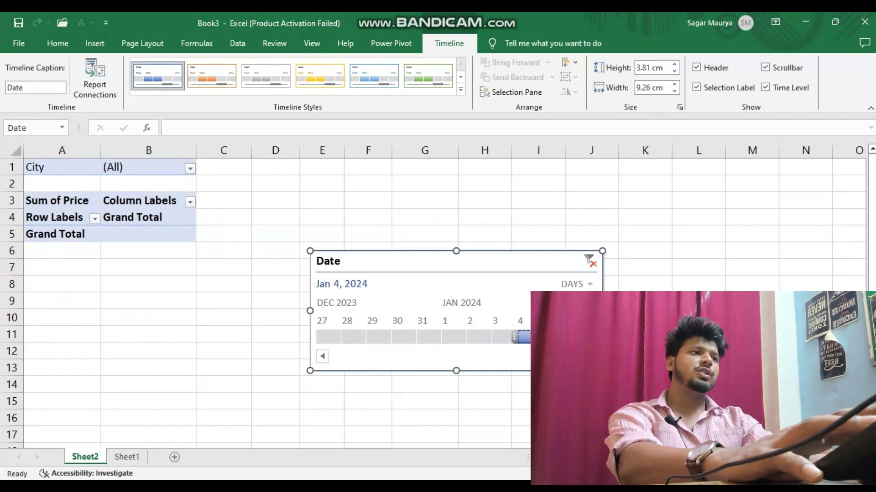
# - Clear the Date timeline's filter and move the timeline beside the PivotTable, clear of its Grand Total column
pyautogui.click(589, 262)
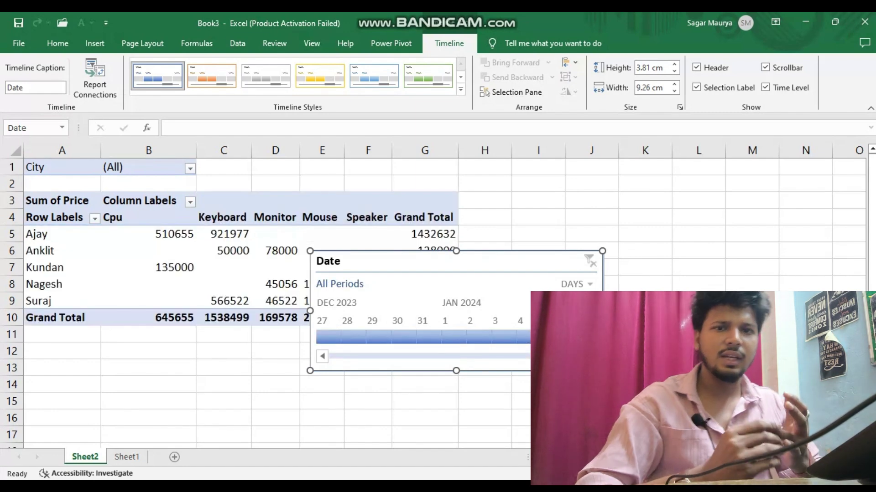
pyautogui.moveTo(566, 302); pyautogui.dragTo(712, 306)
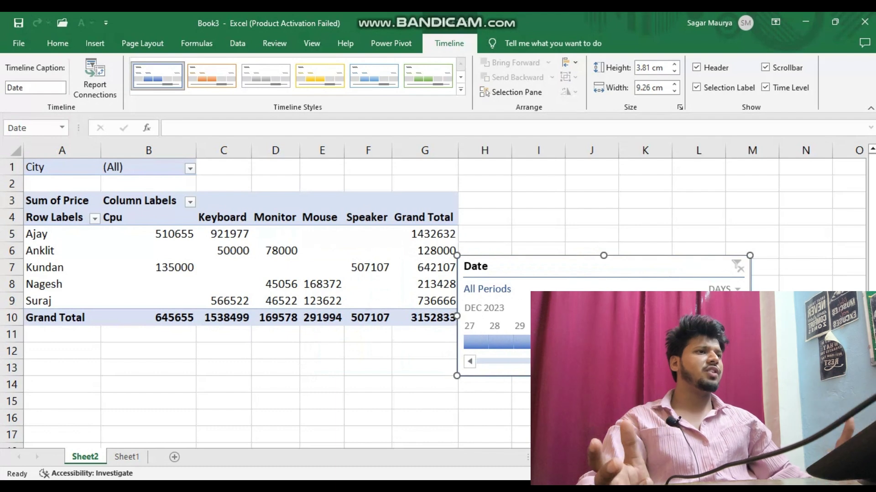